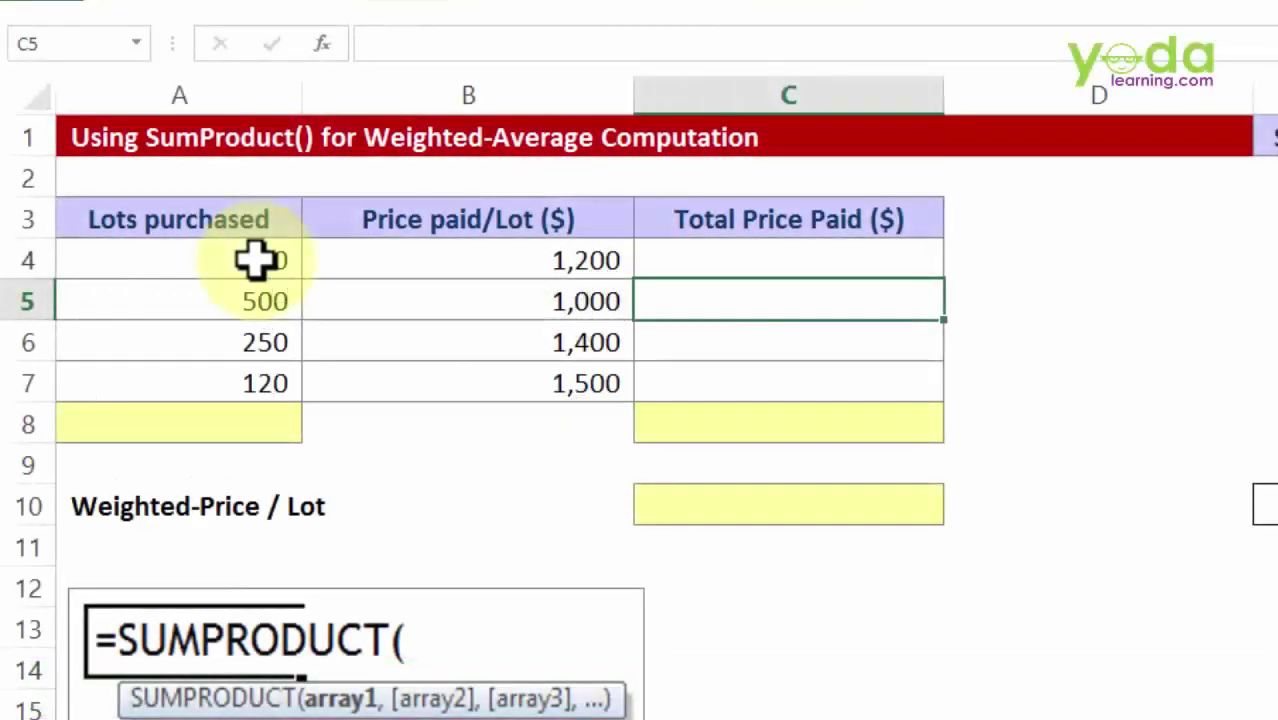
{"action": "left_click_drag", "start_coordinate": [257, 260], "coordinate": [240, 383]}
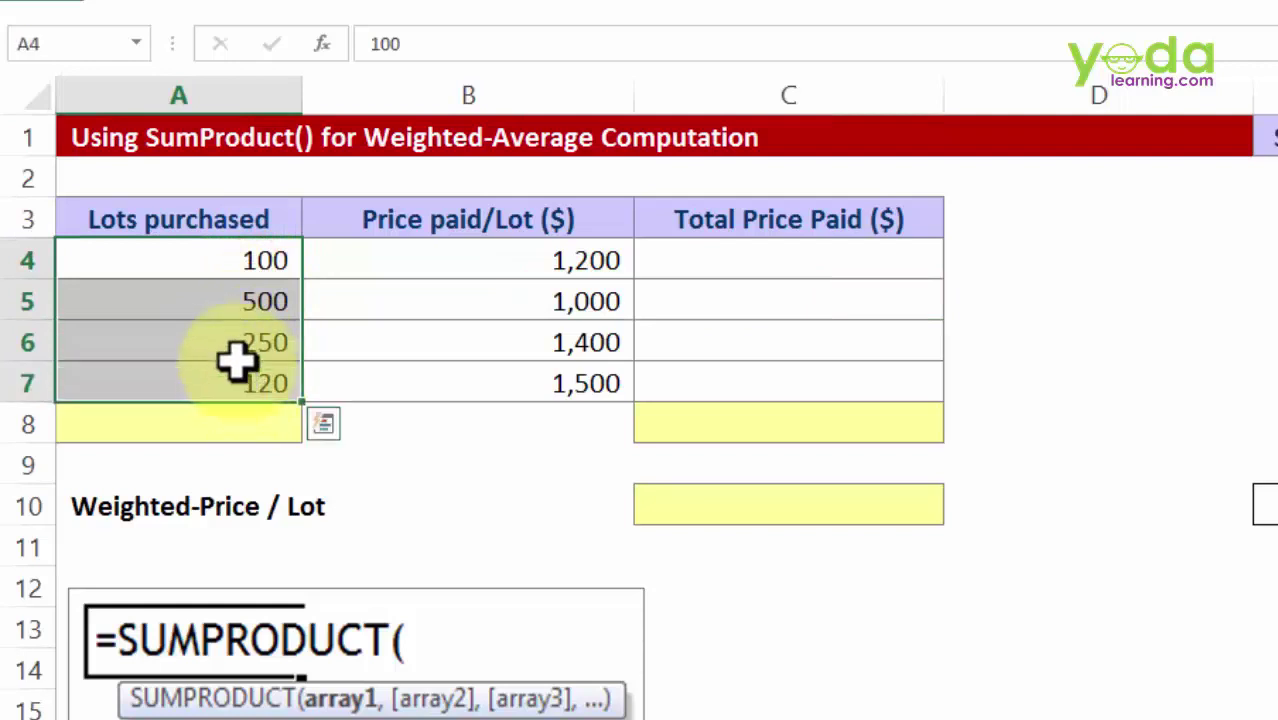
{"action": "left_click", "coordinate": [265, 258]}
{"action": "left_click", "coordinate": [257, 300]}
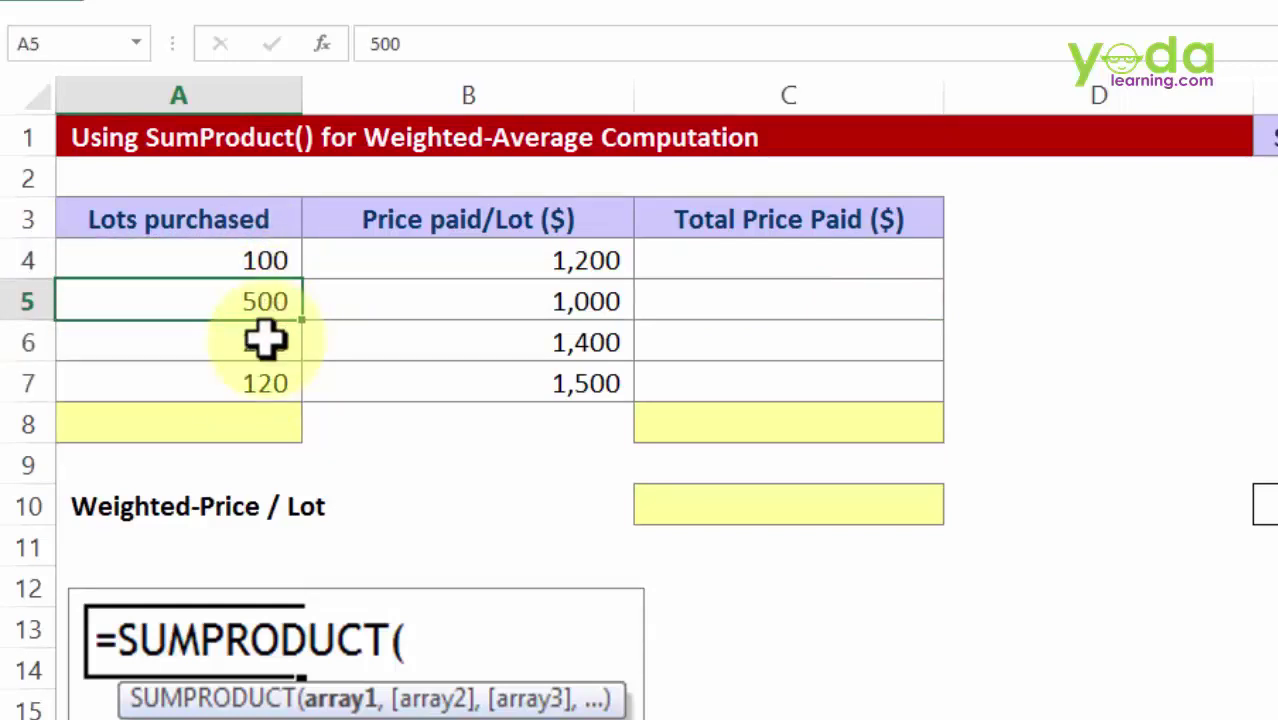
{"action": "left_click", "coordinate": [263, 342]}
{"action": "left_click", "coordinate": [276, 390]}
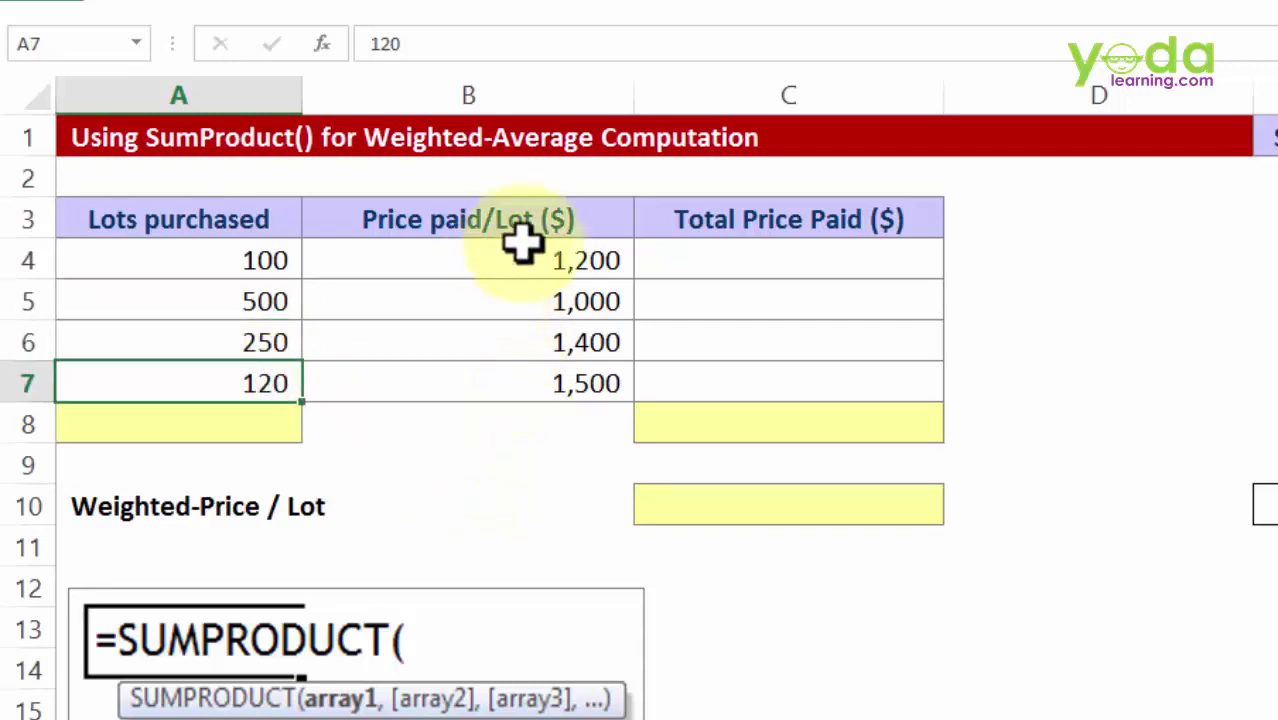
{"action": "left_click", "coordinate": [569, 259]}
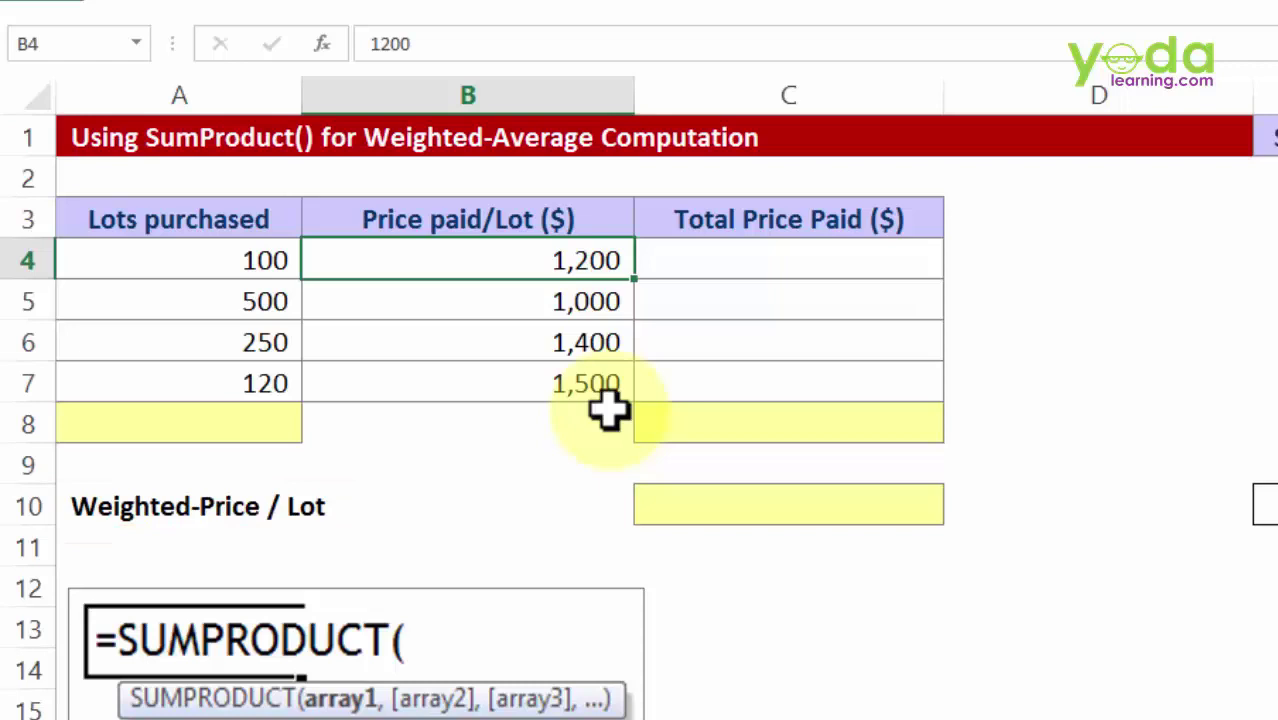
Calculate Total Price Paid in C4:C7 by multiplying lots by price per lot, entering =A4*B4 in C4 and filling it down to row 7
{"action": "left_click", "coordinate": [707, 257]}
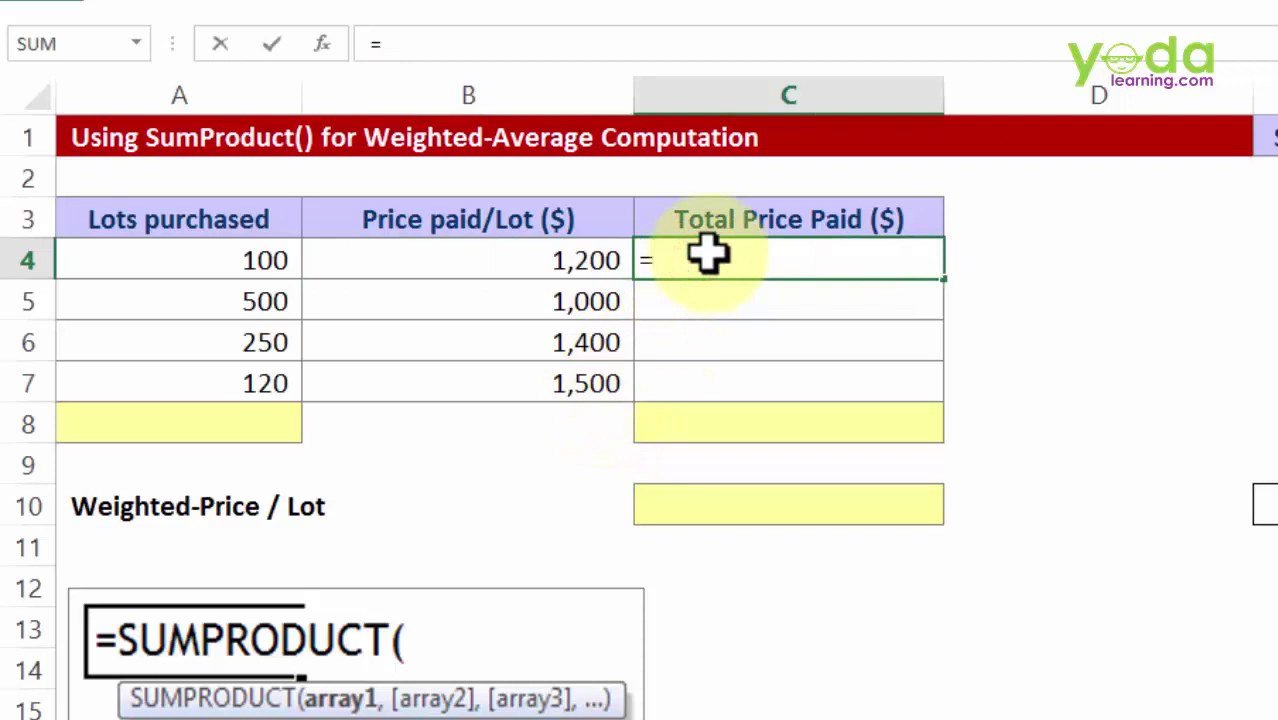
{"action": "type", "text": "="}
{"action": "key", "text": "Left"}
{"action": "key", "text": "Left"}
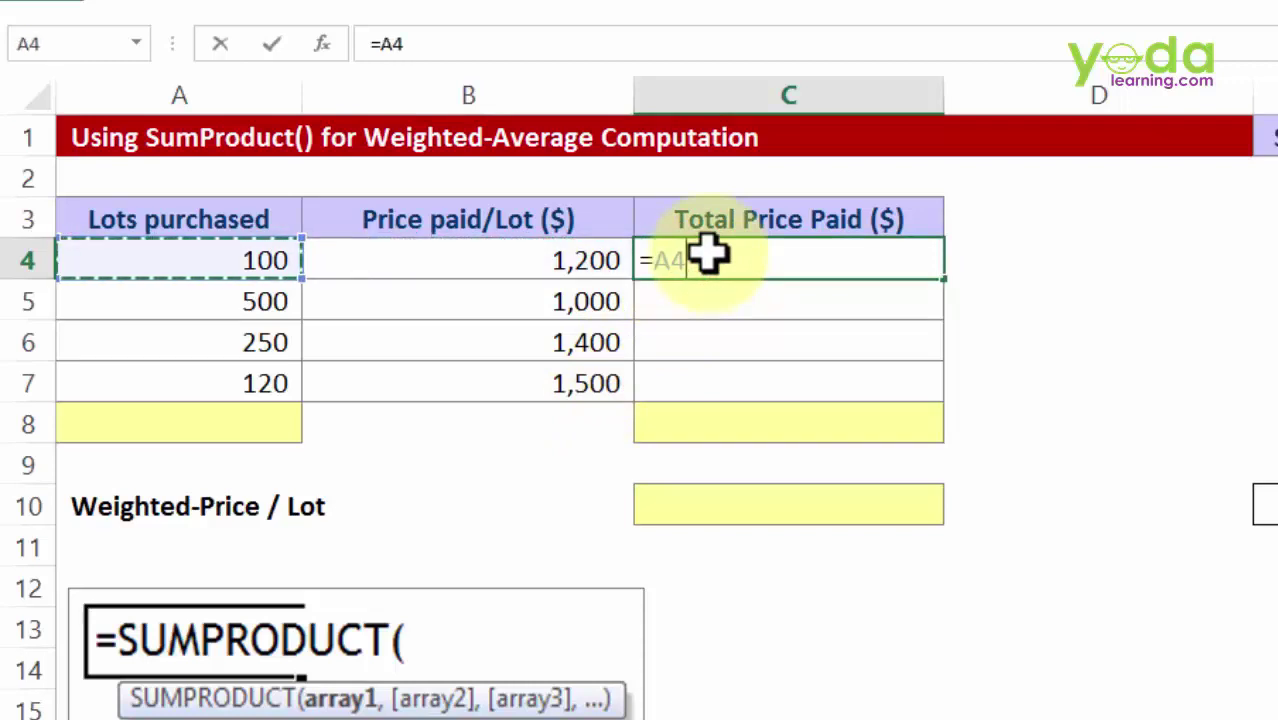
{"action": "type", "text": "*"}
{"action": "key", "text": "Left"}
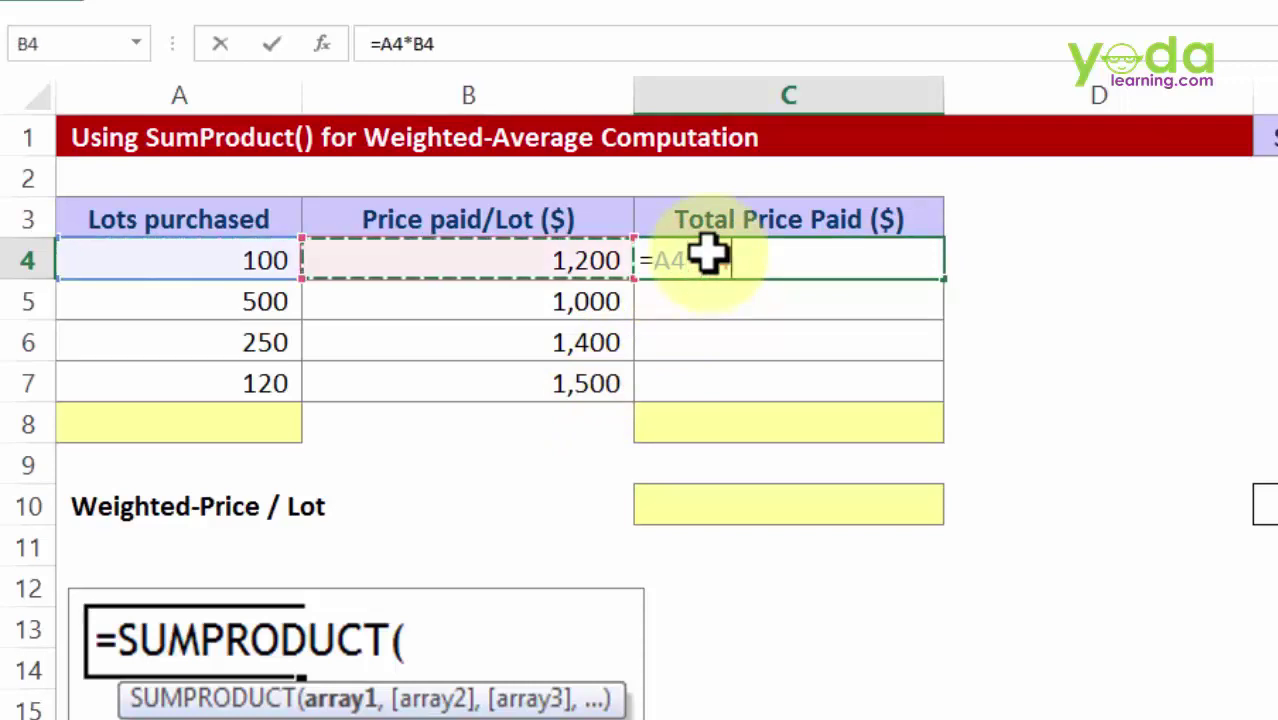
{"action": "key", "text": "Return"}
{"action": "left_click", "coordinate": [793, 257]}
{"action": "left_click_drag", "start_coordinate": [941, 278], "coordinate": [947, 394]}
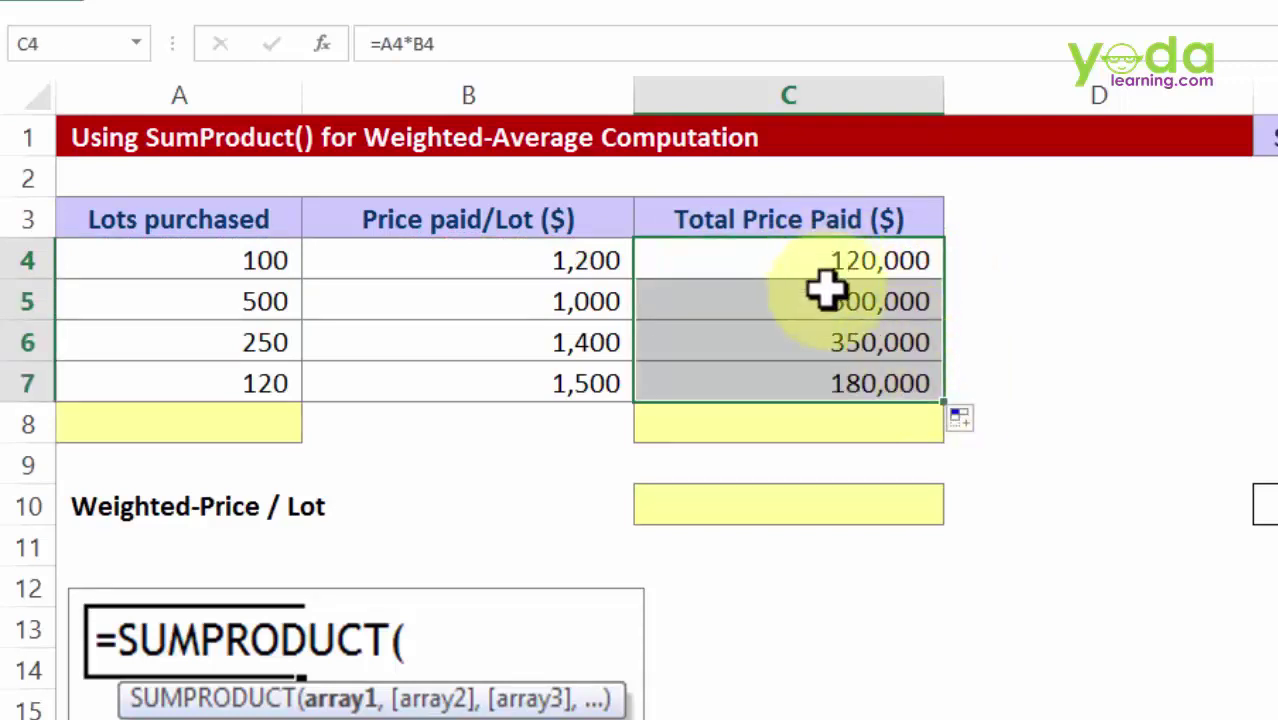
Total the Total Price Paid column in C8 with =SUM(C4:C7) and the Lots purchased column in A8 with =SUM(A4:A7)
{"action": "left_click", "coordinate": [842, 416]}
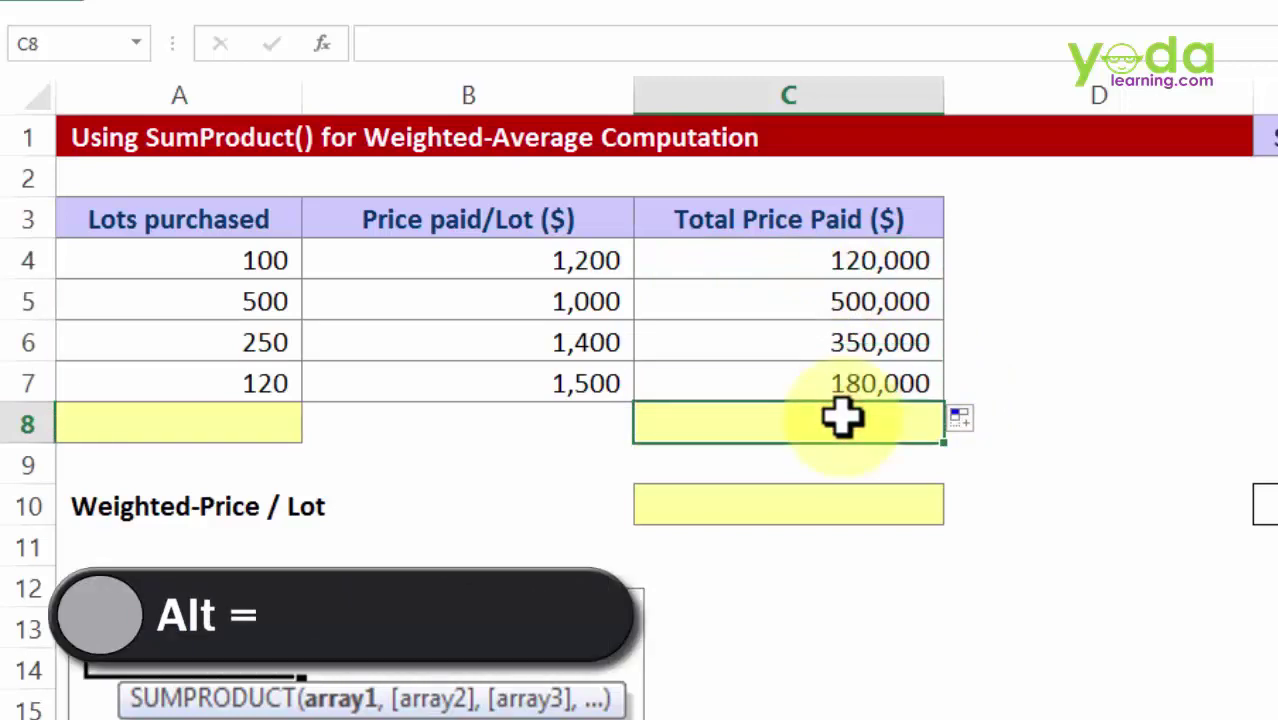
{"action": "key", "text": "alt+equal"}
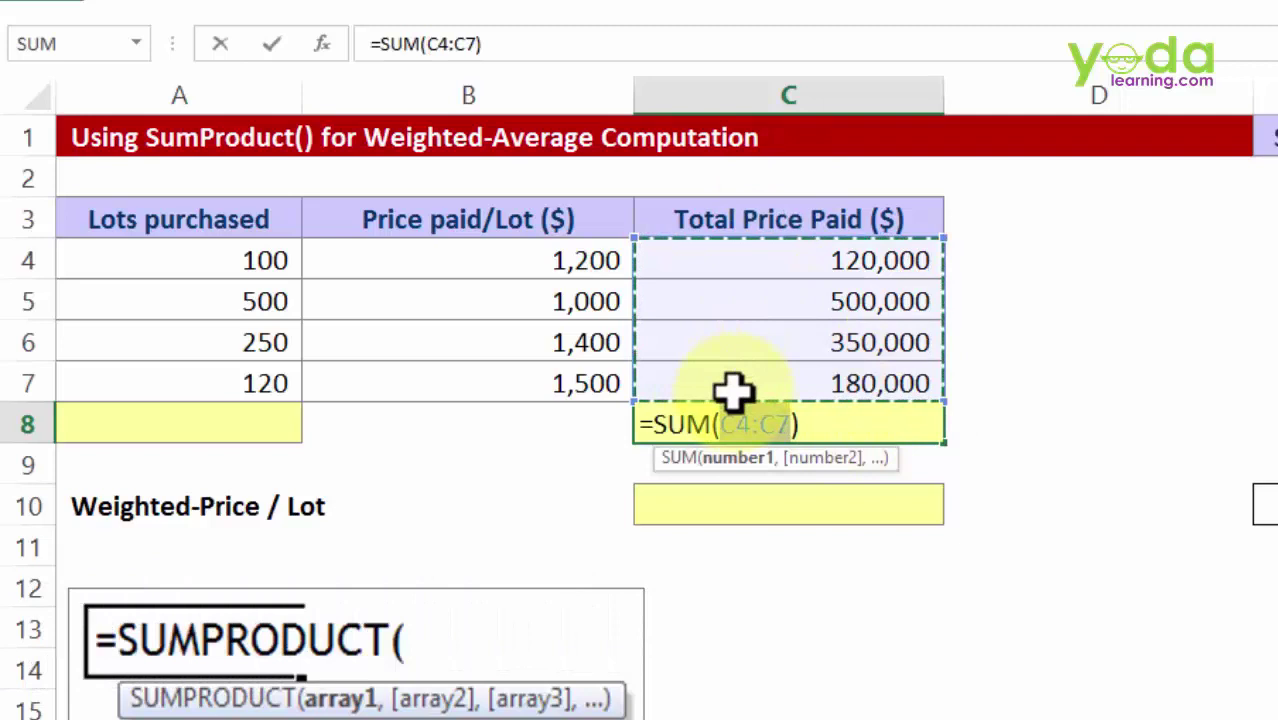
{"action": "key", "text": "Return"}
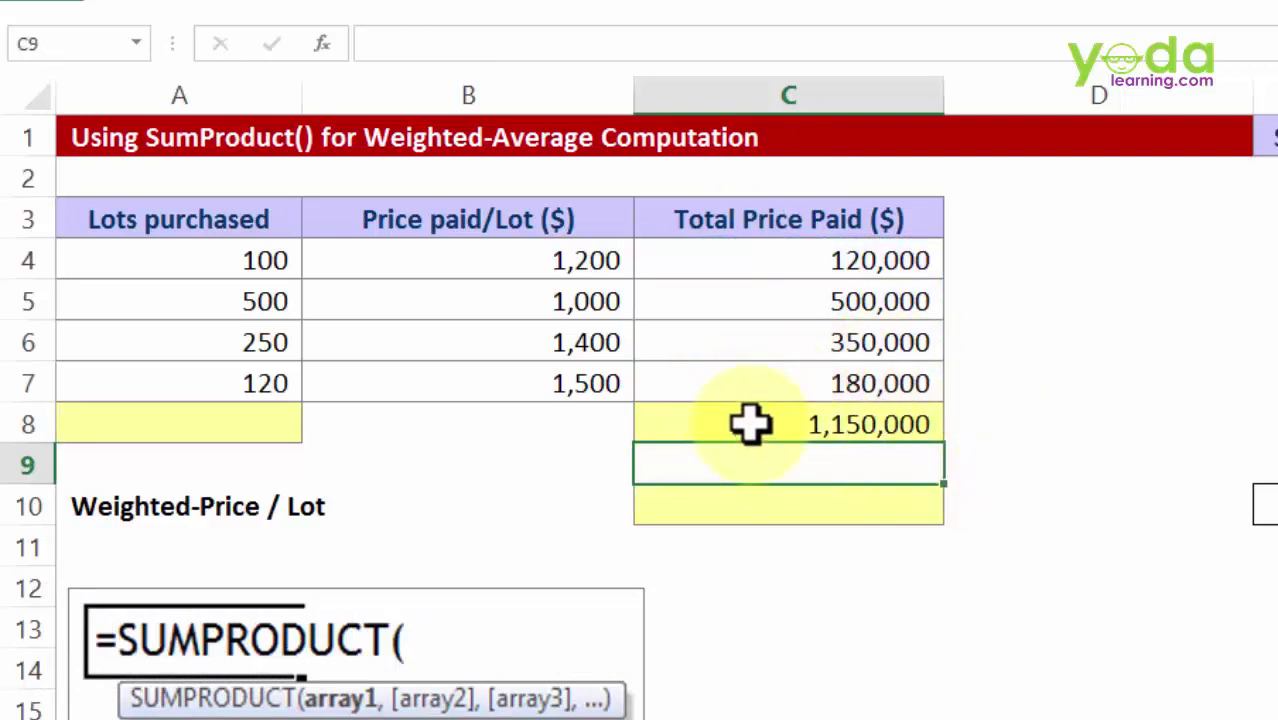
{"action": "left_click", "coordinate": [253, 420]}
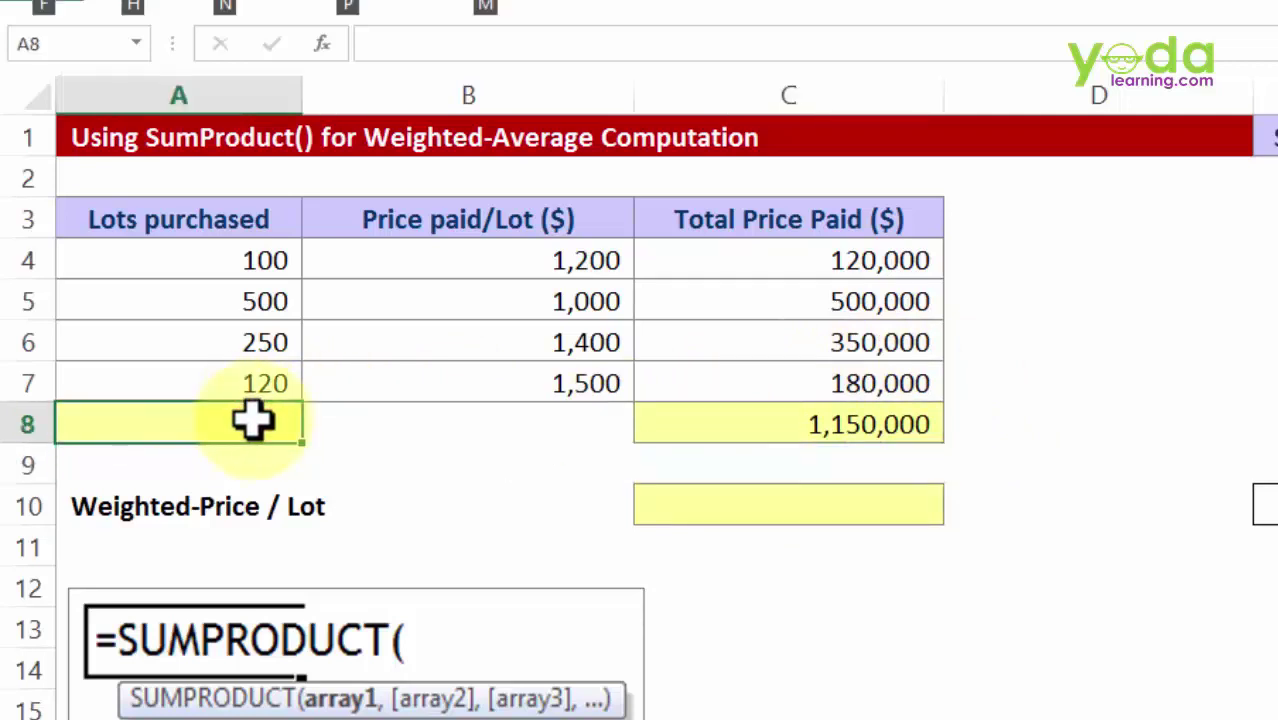
{"action": "key", "text": "alt+equal"}
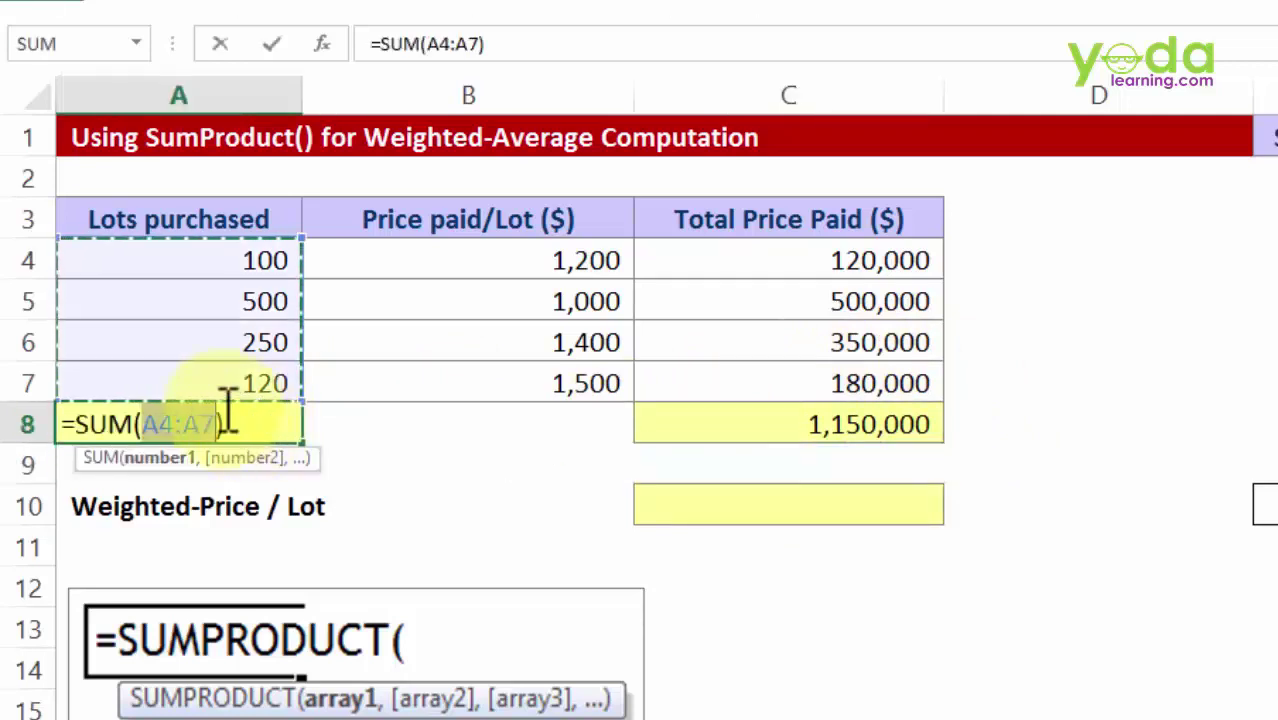
{"action": "key", "text": "Return"}
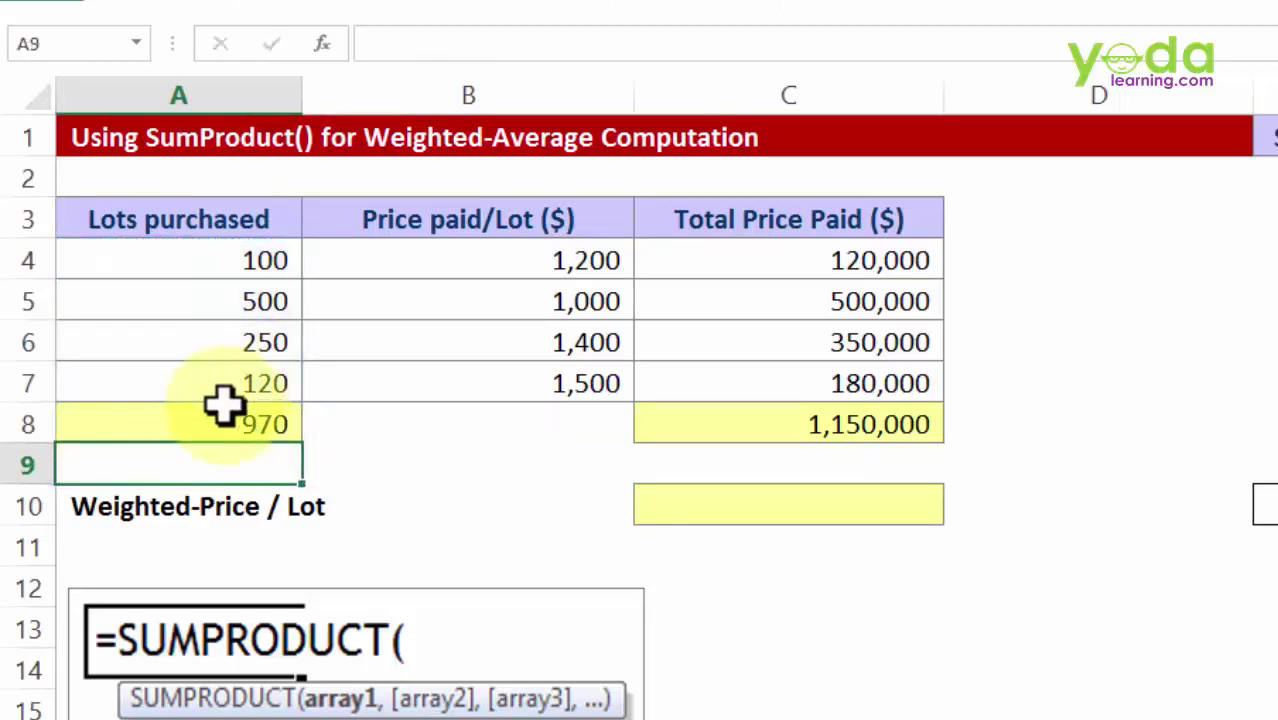
Calculate the Weighted-Price / Lot in C10 by dividing total price by total lots with =C8/A8
{"action": "left_click", "coordinate": [765, 510]}
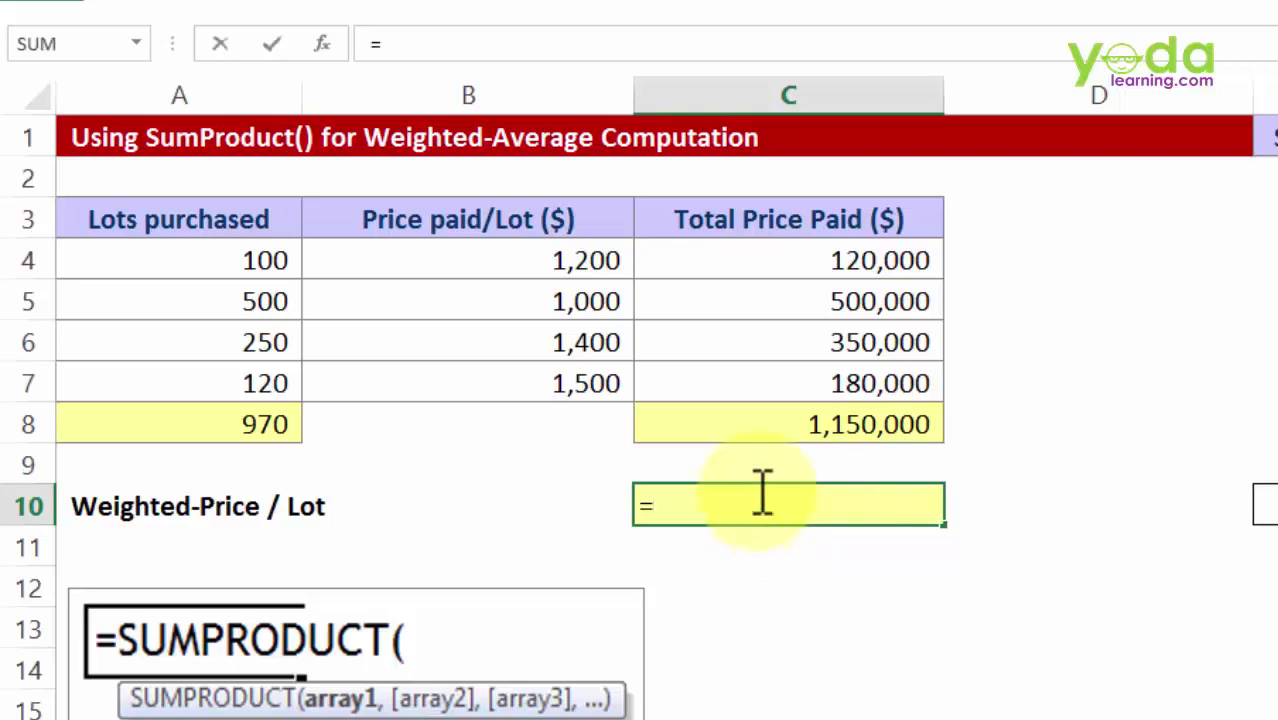
{"action": "left_click", "coordinate": [743, 428]}
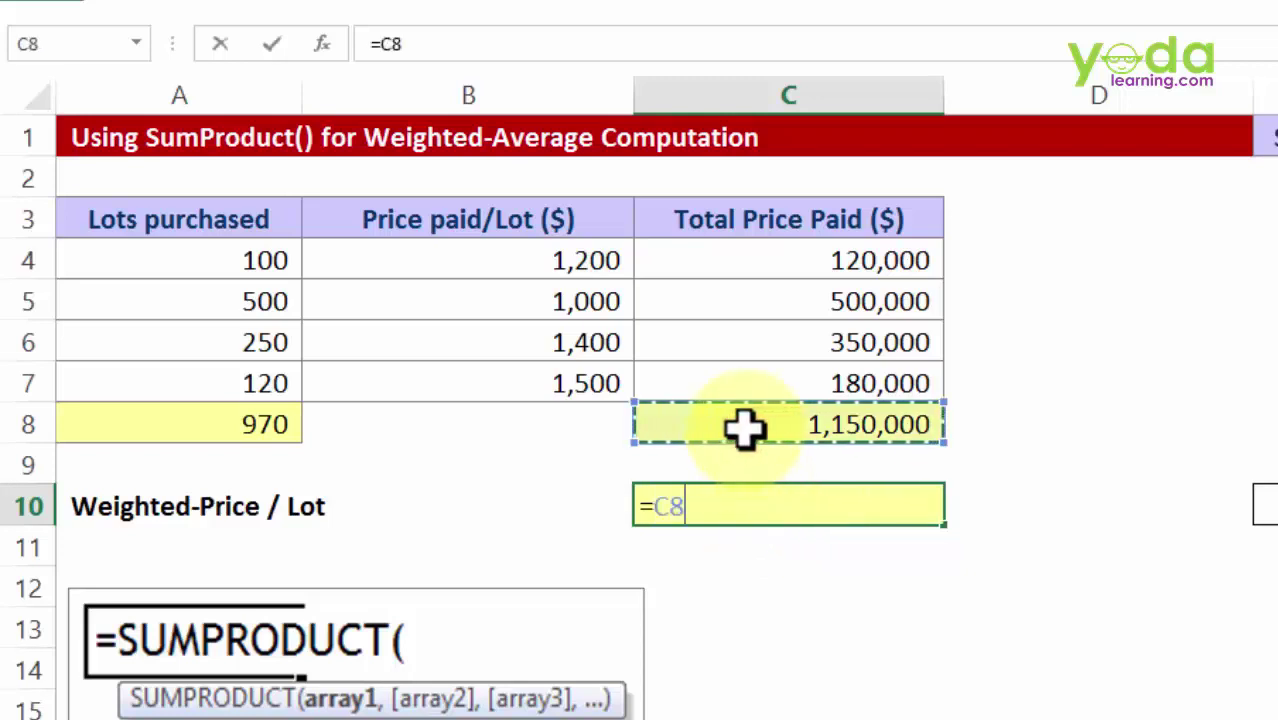
{"action": "type", "text": "/"}
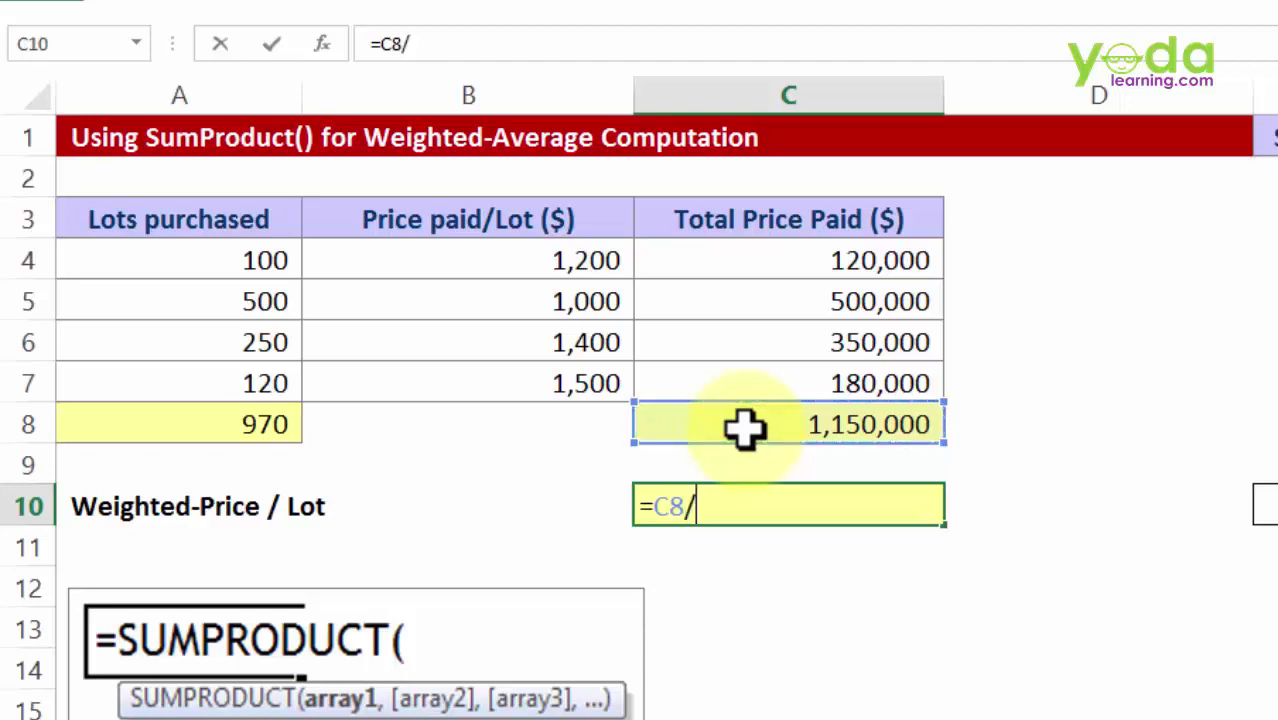
{"action": "left_click", "coordinate": [205, 425]}
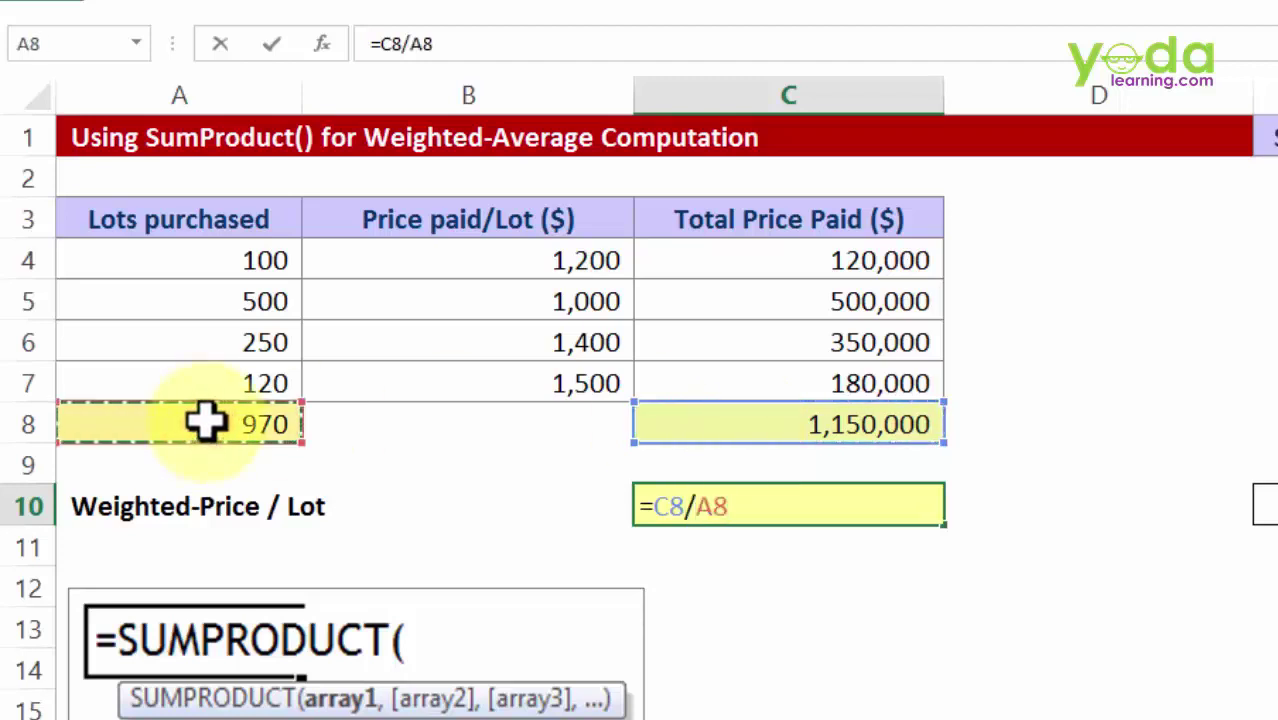
{"action": "key", "text": "Return"}
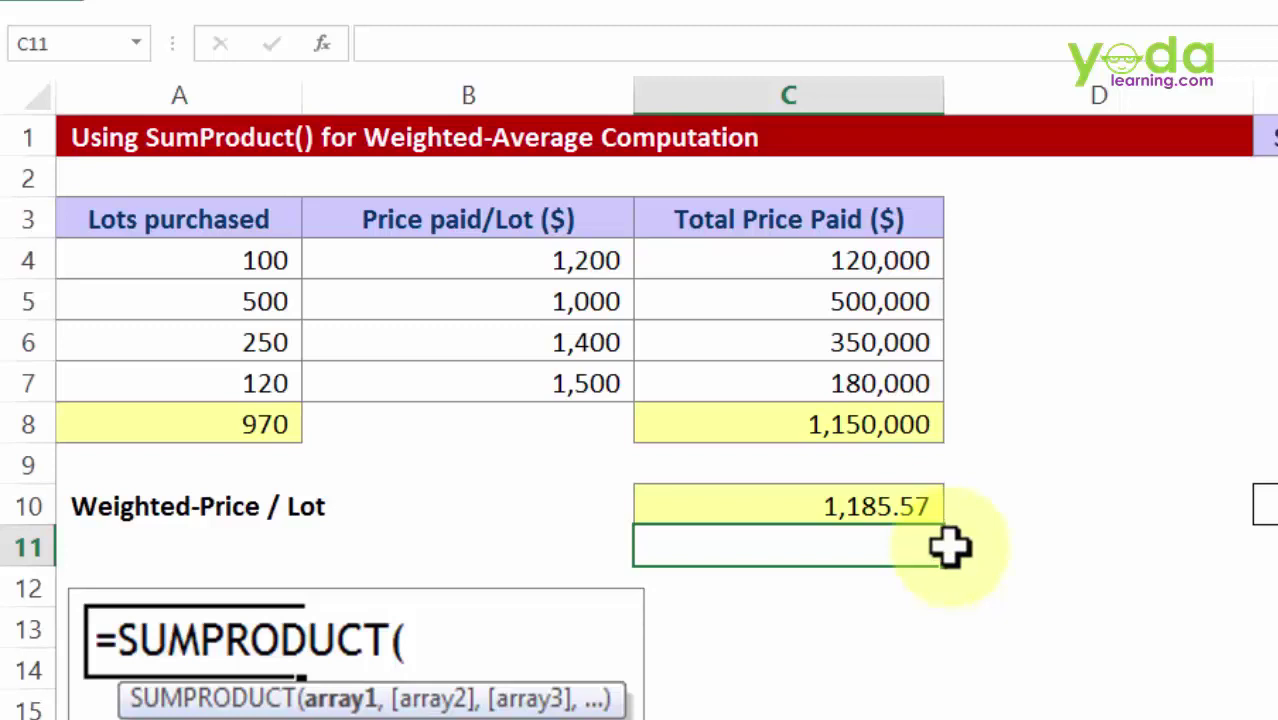
Clear all the calculated cells: the weighted price in C10, the totals in C8 and A8, and the prices in C4:C7
{"action": "left_click", "coordinate": [265, 420]}
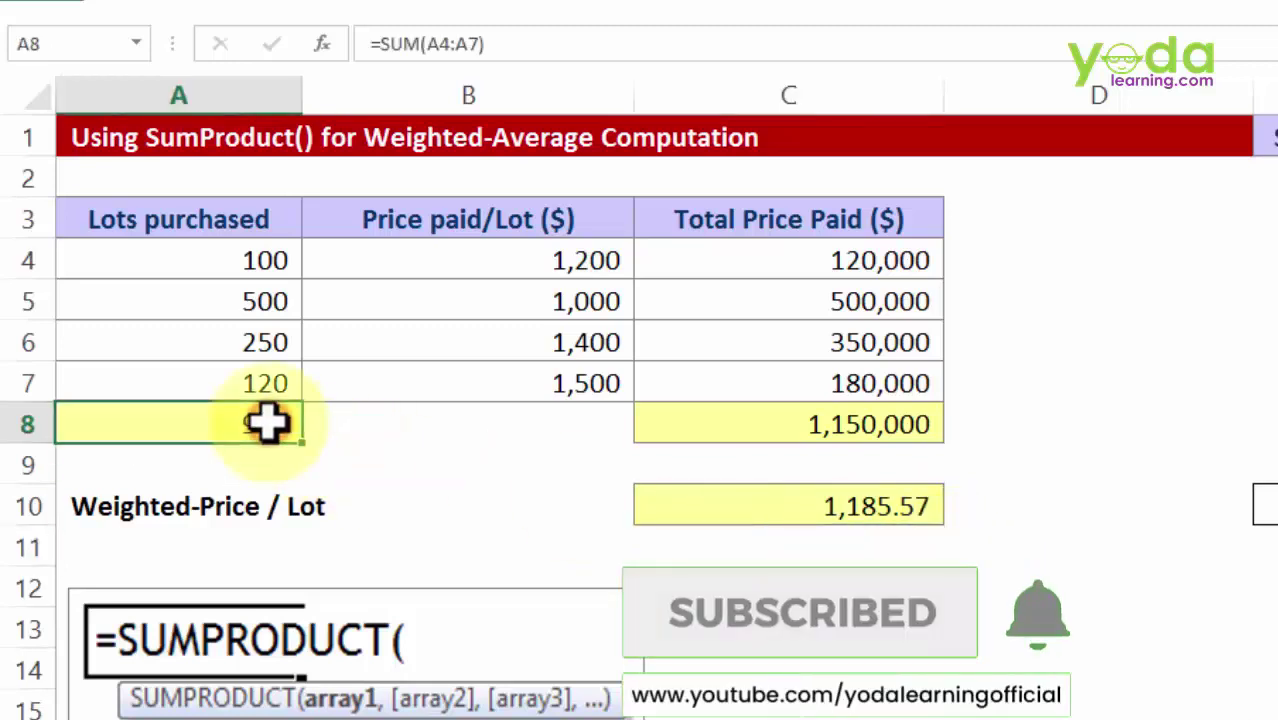
{"action": "left_click", "coordinate": [843, 504]}
{"action": "key", "text": "Delete"}
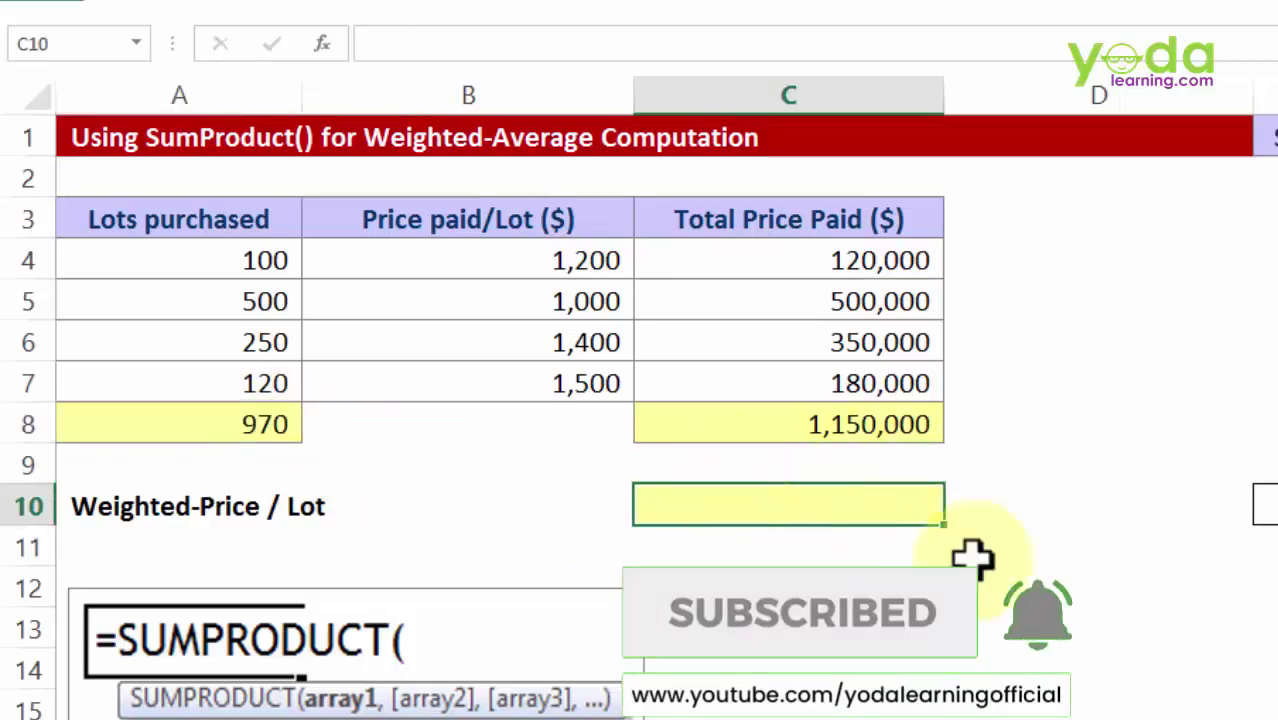
{"action": "left_click", "coordinate": [879, 579]}
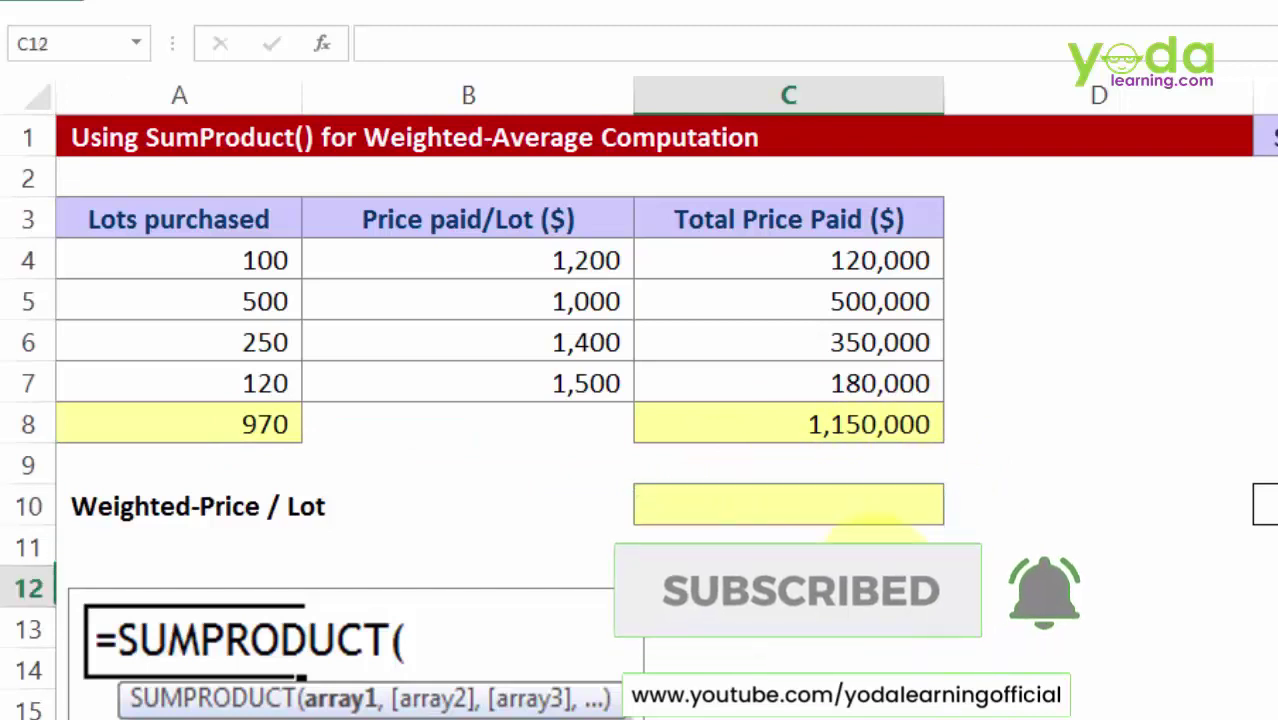
{"action": "left_click", "coordinate": [853, 500]}
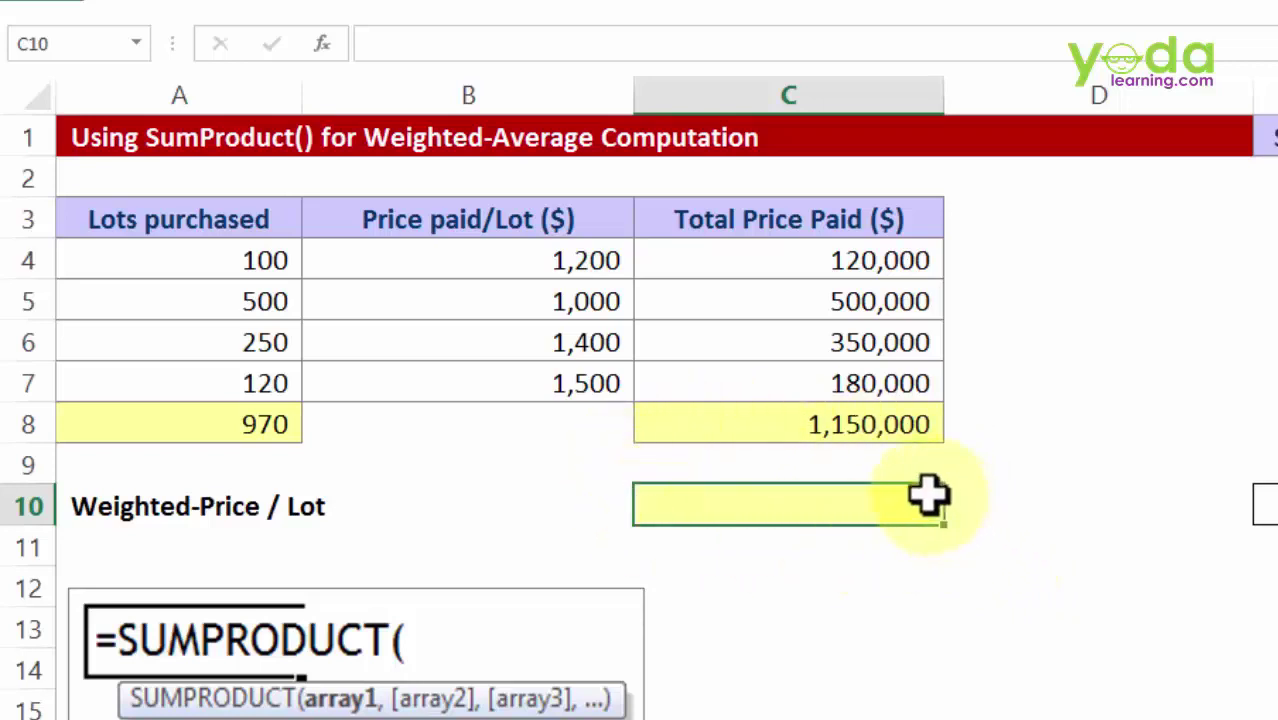
{"action": "left_click", "coordinate": [844, 424]}
{"action": "key", "text": "Delete"}
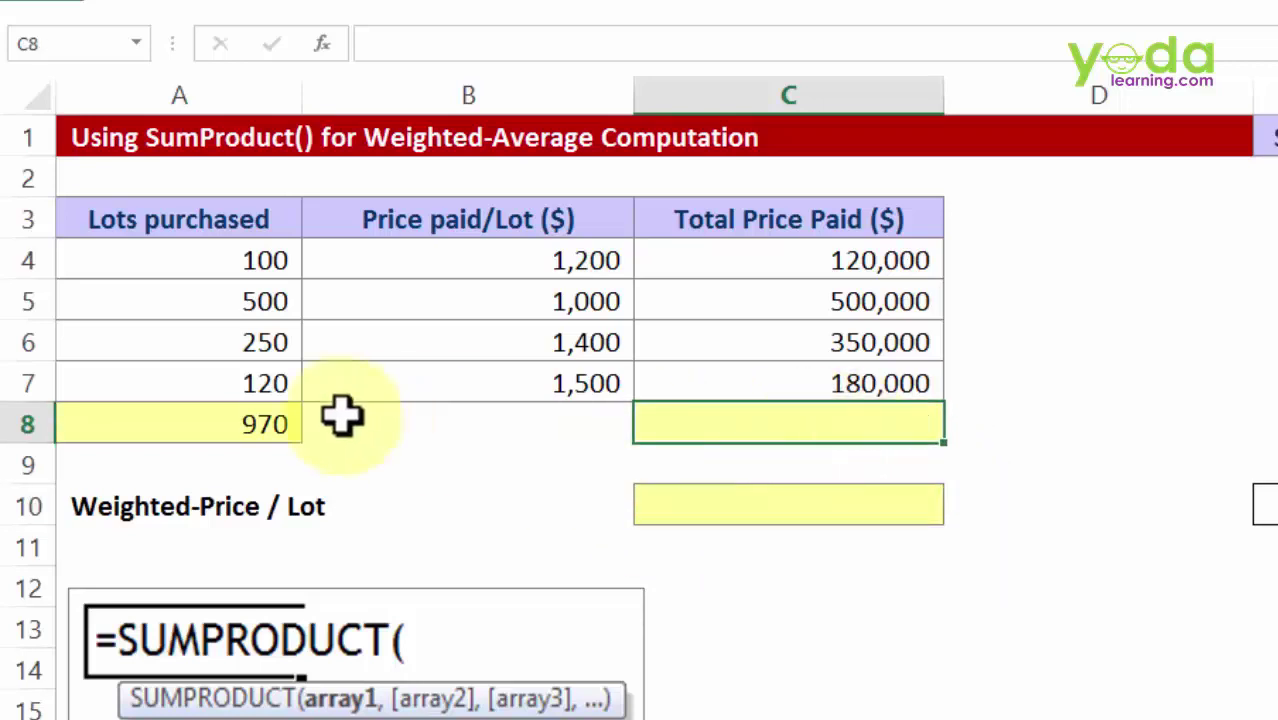
{"action": "left_click", "coordinate": [262, 424]}
{"action": "key", "text": "Delete"}
{"action": "left_click_drag", "start_coordinate": [807, 375], "coordinate": [834, 265]}
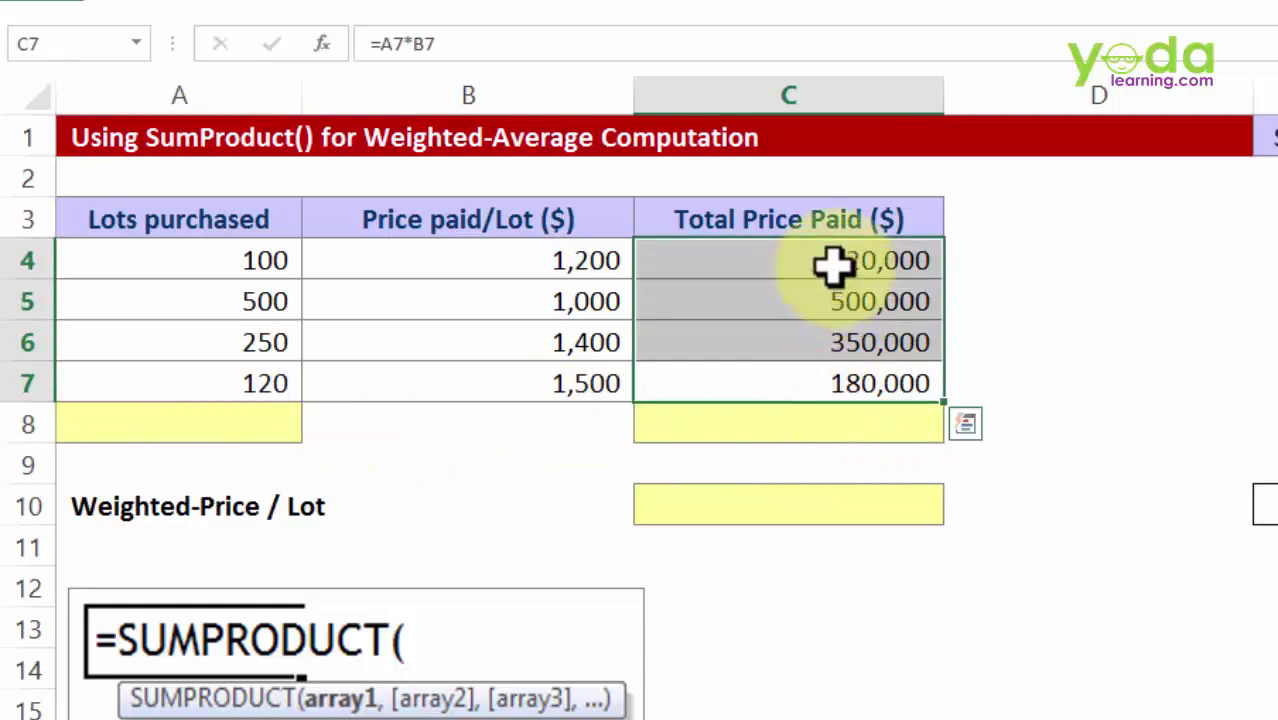
{"action": "key", "text": "Delete"}
Start a SUMPRODUCT formula in C10, the Weighted-Price / Lot cell
{"action": "left_click", "coordinate": [822, 500]}
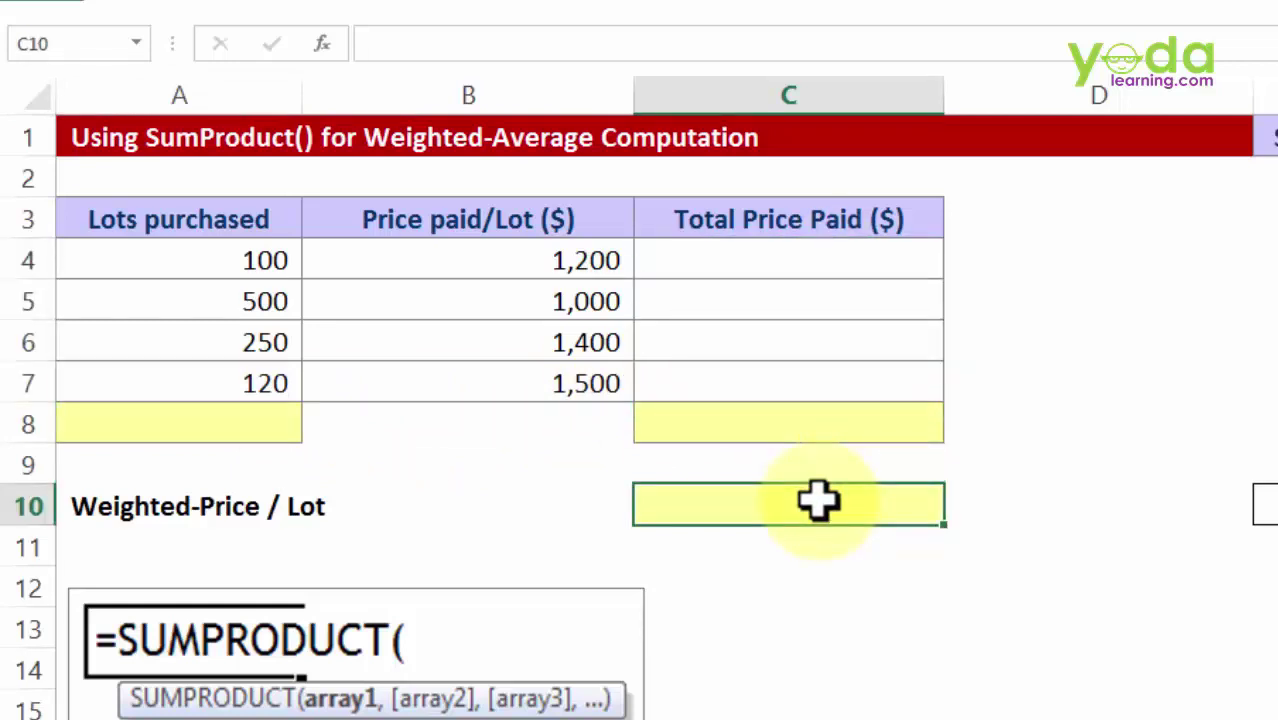
{"action": "type", "text": "=sump"}
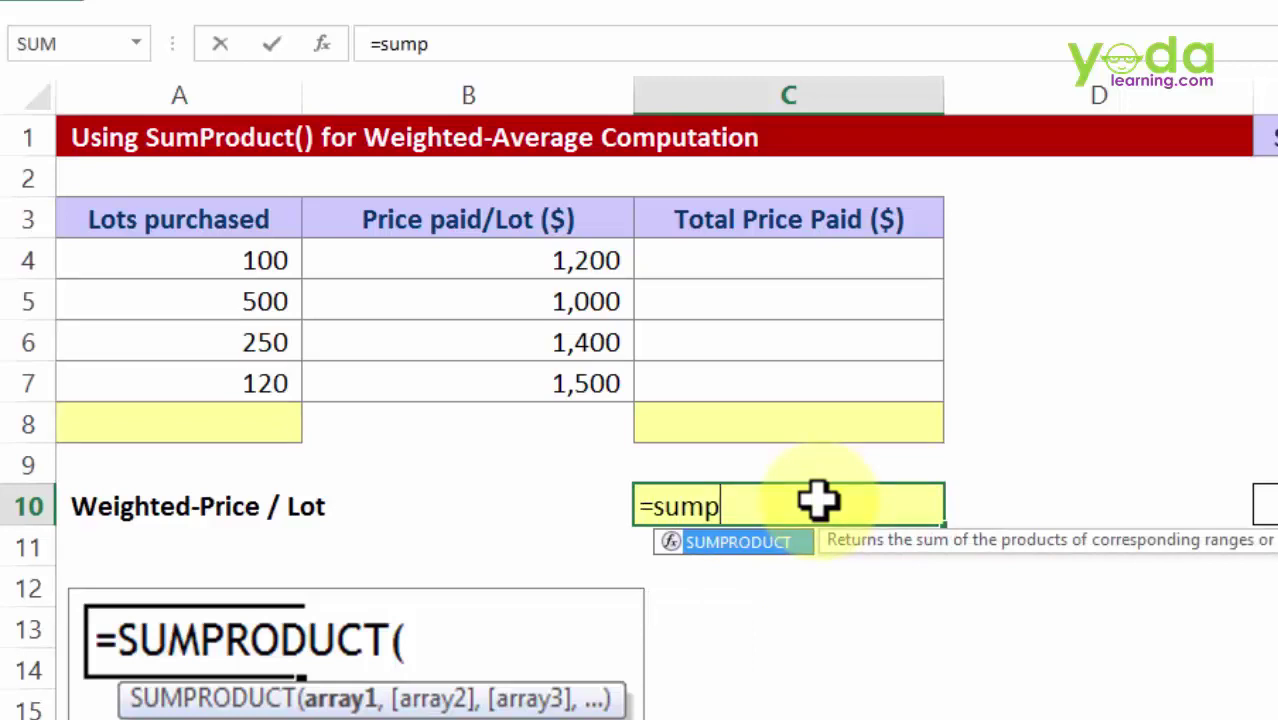
{"action": "key", "text": "Tab"}
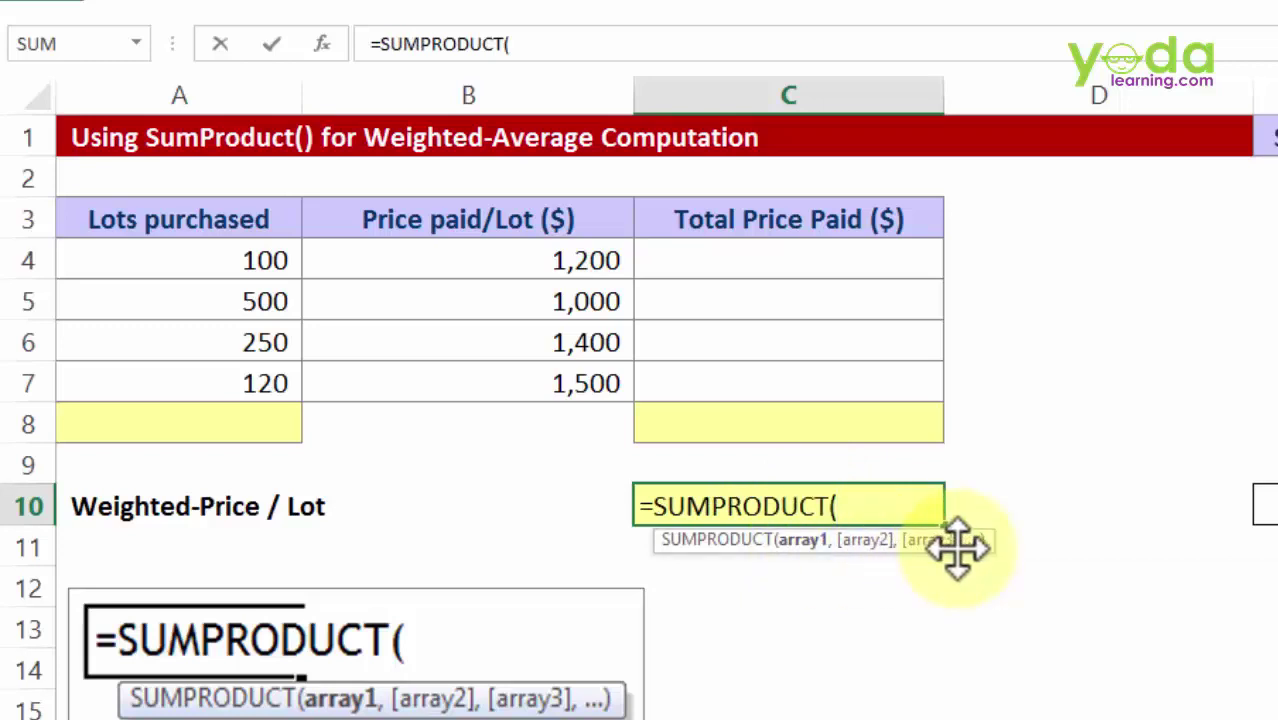
{"action": "type", "text": "a,a,a,a"}
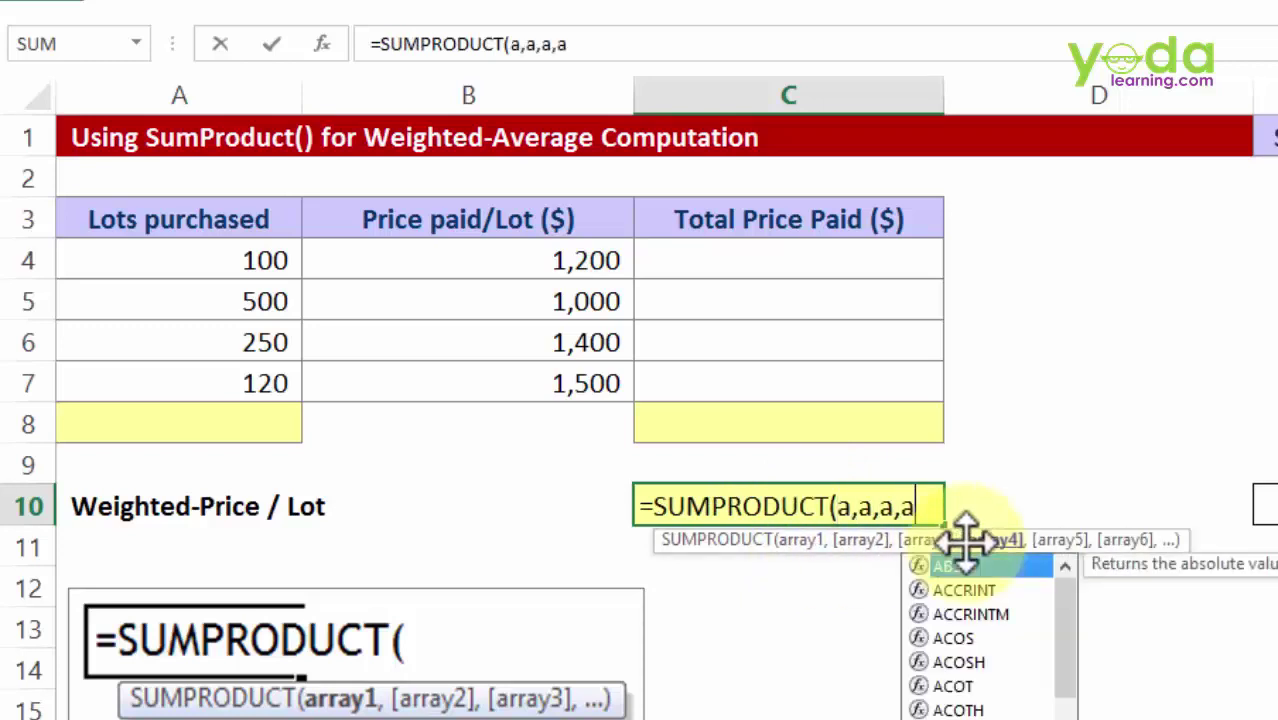
{"action": "type", "text": ","}
{"action": "key", "text": "BackSpace"}
{"action": "key", "text": "BackSpace"}
{"action": "key", "text": "BackSpace"}
{"action": "key", "text": "BackSpace"}
{"action": "key", "text": "BackSpace"}
{"action": "key", "text": "BackSpace"}
{"action": "key", "text": "BackSpace"}
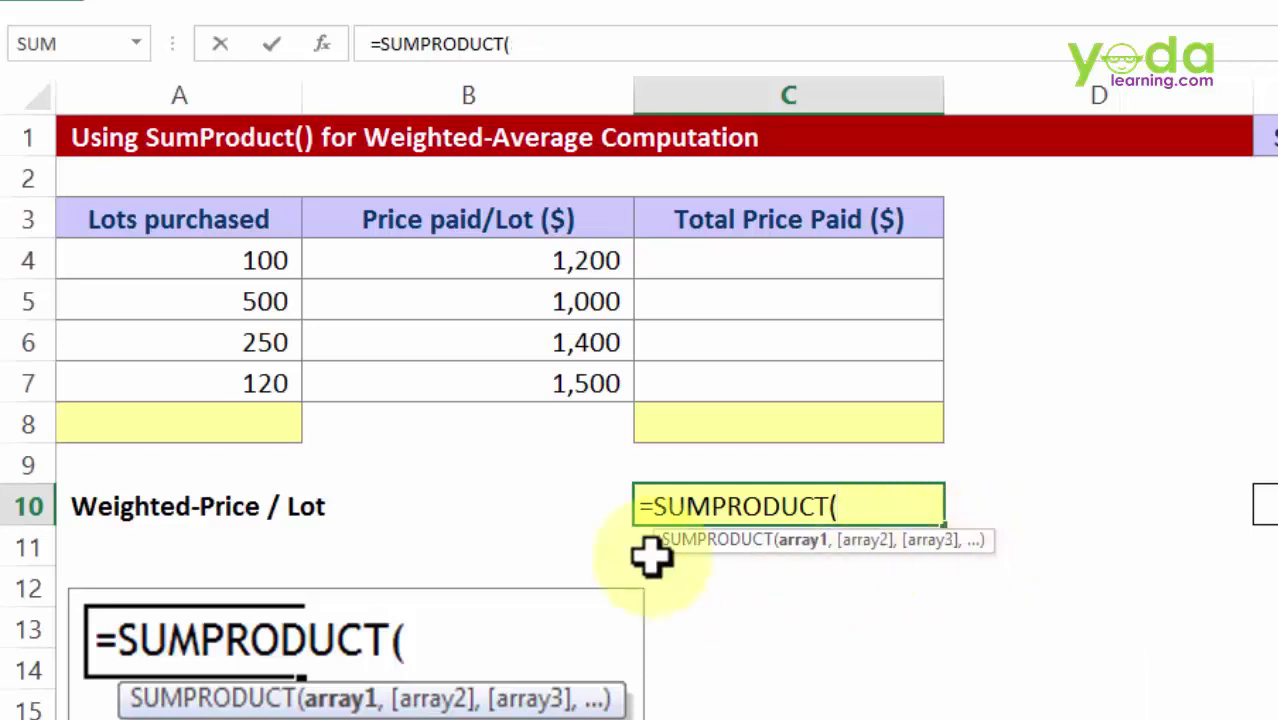
Complete the formula in C10 as =SUMPRODUCT(A4:A7,B4:B7), using the lots purchased and price per lot ranges
{"action": "left_click_drag", "start_coordinate": [255, 268], "coordinate": [245, 380]}
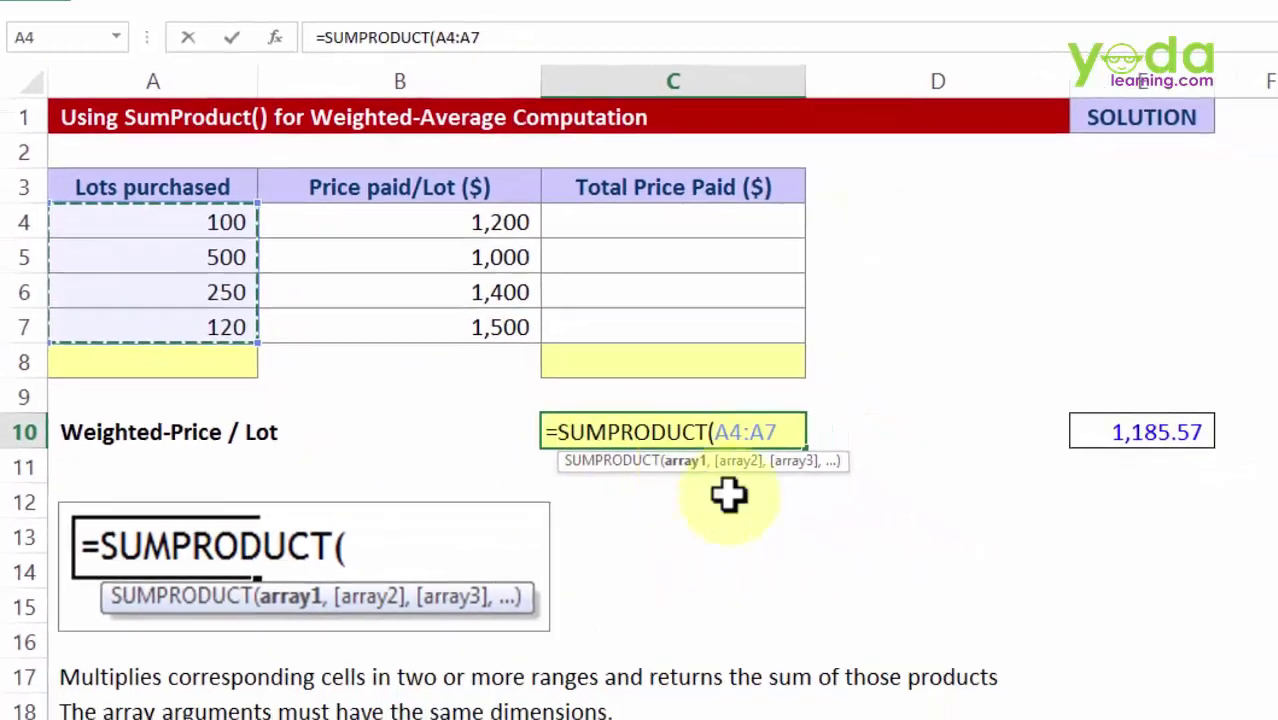
{"action": "type", "text": ","}
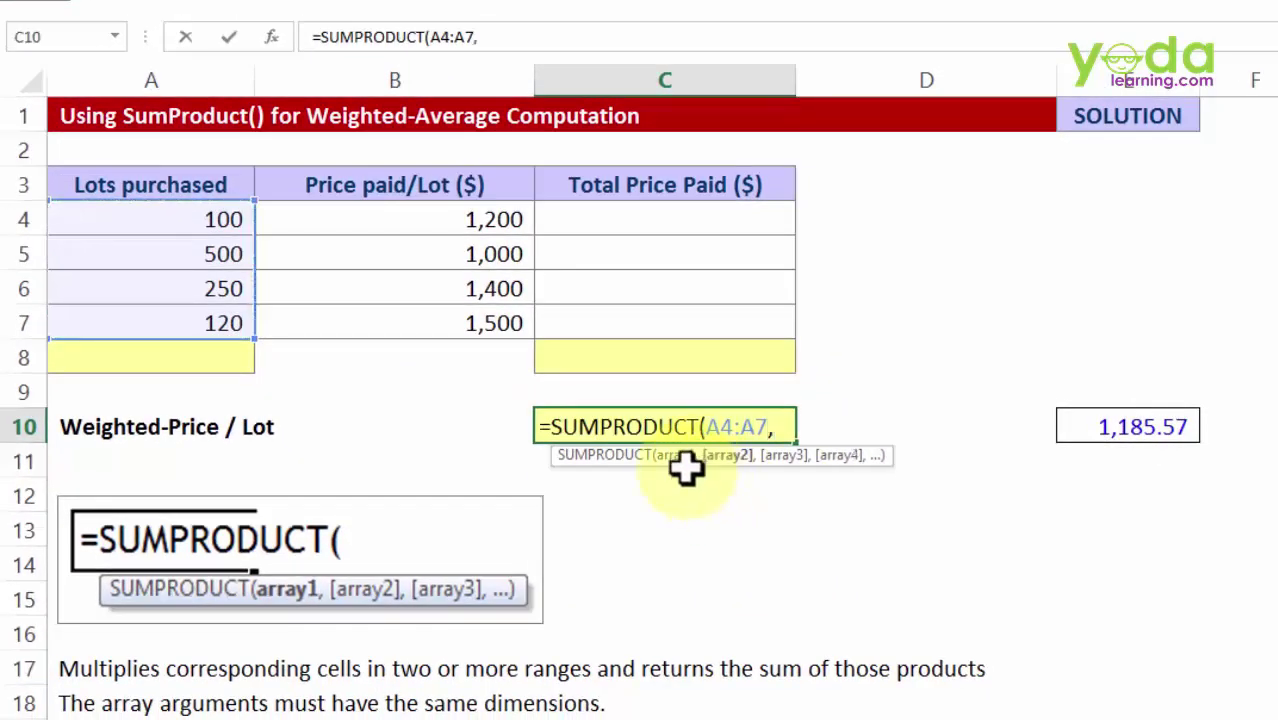
{"action": "left_click_drag", "start_coordinate": [411, 218], "coordinate": [406, 321]}
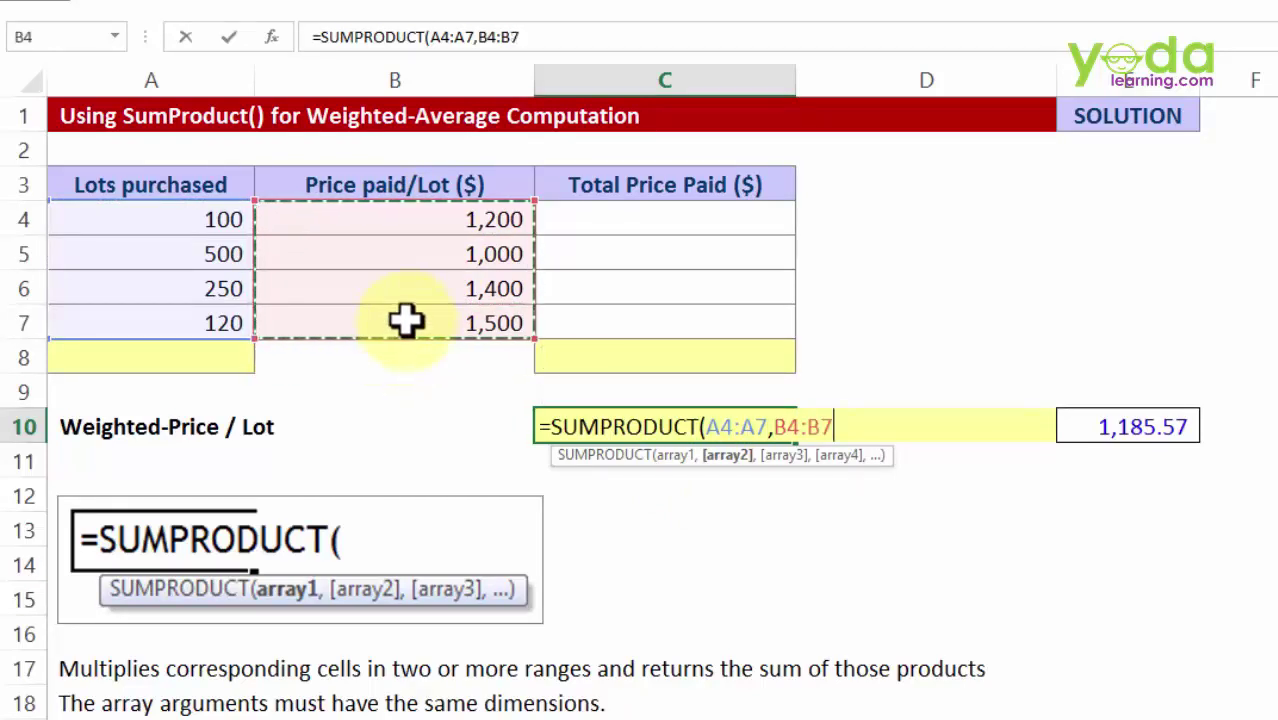
{"action": "type", "text": ")"}
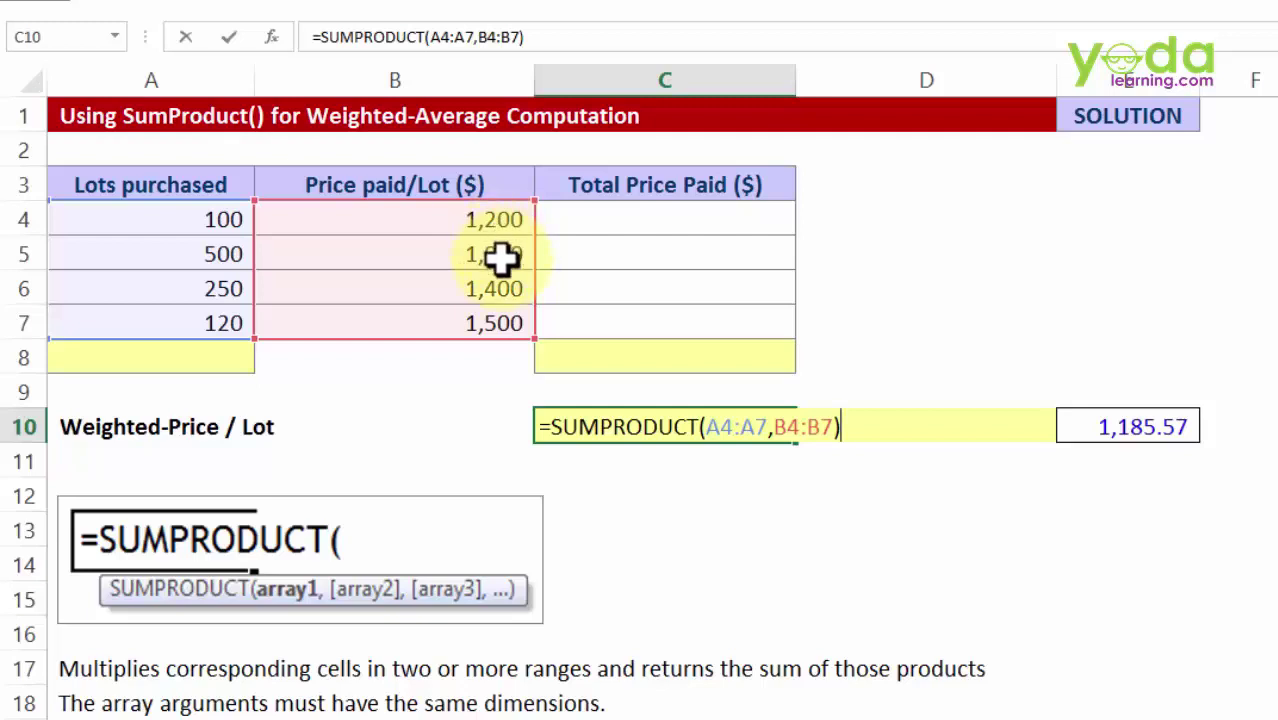
{"action": "key", "text": "Return"}
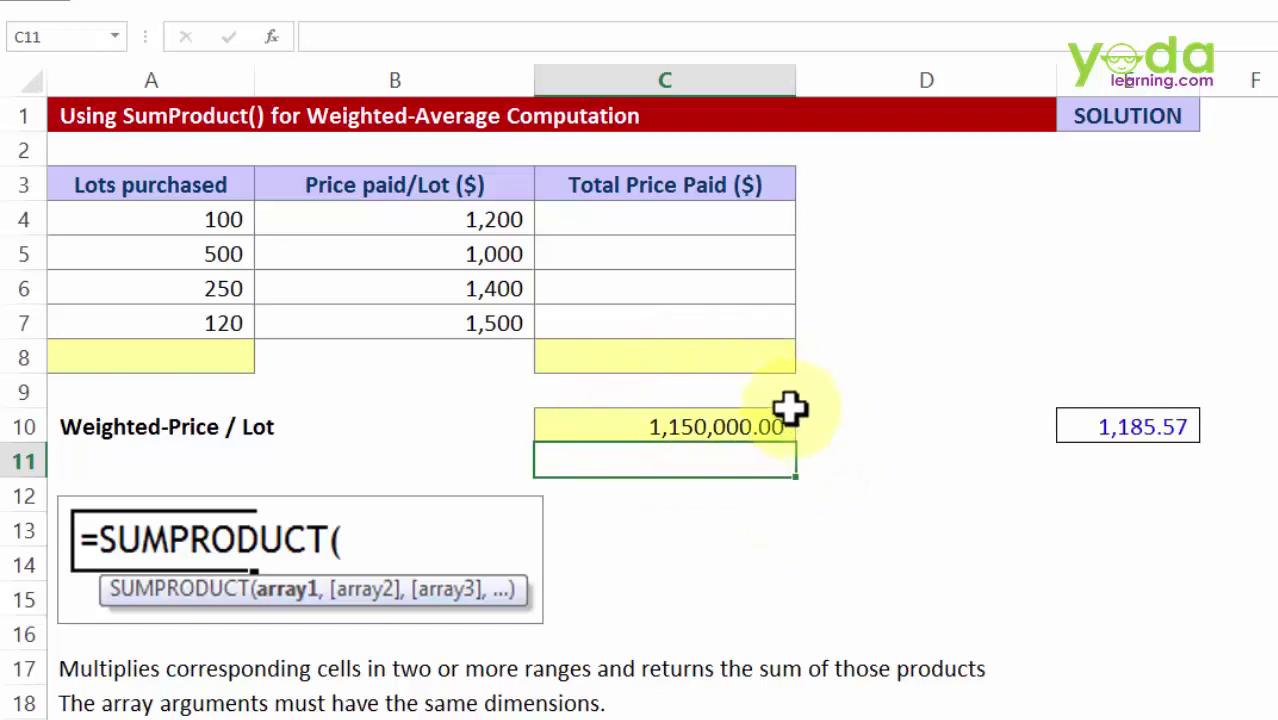
{"action": "left_click", "coordinate": [707, 354]}
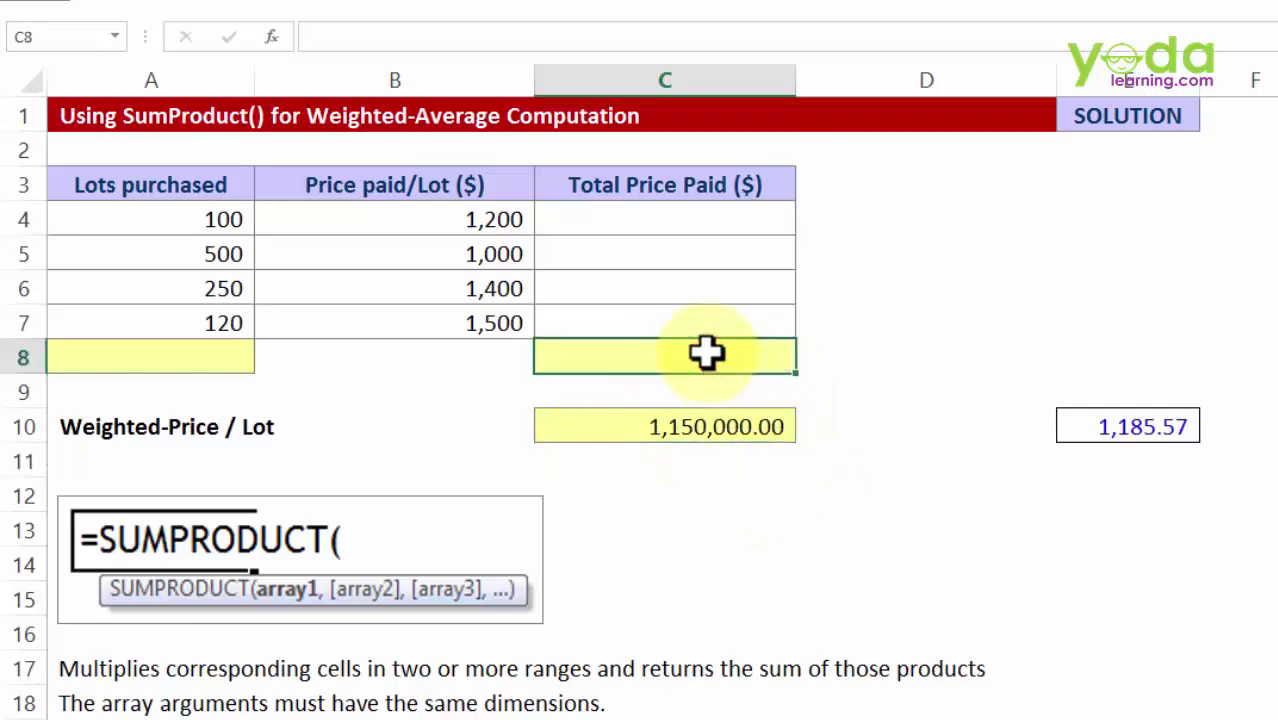
{"action": "key", "text": "ctrl+c"}
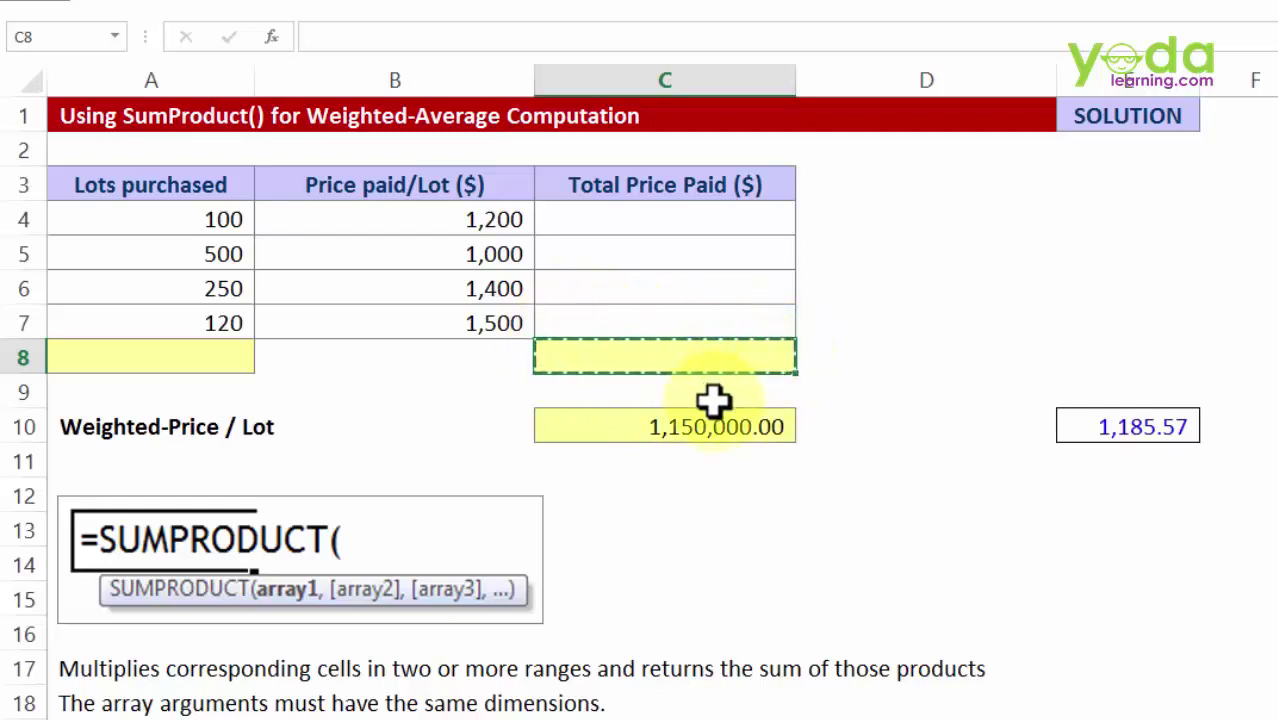
Divide the SUMPRODUCT formula in C10 by the total lots purchased, making it =SUMPRODUCT(A4:A7,B4:B7)/SUM(A4:A7)
{"action": "double_click", "coordinate": [634, 432]}
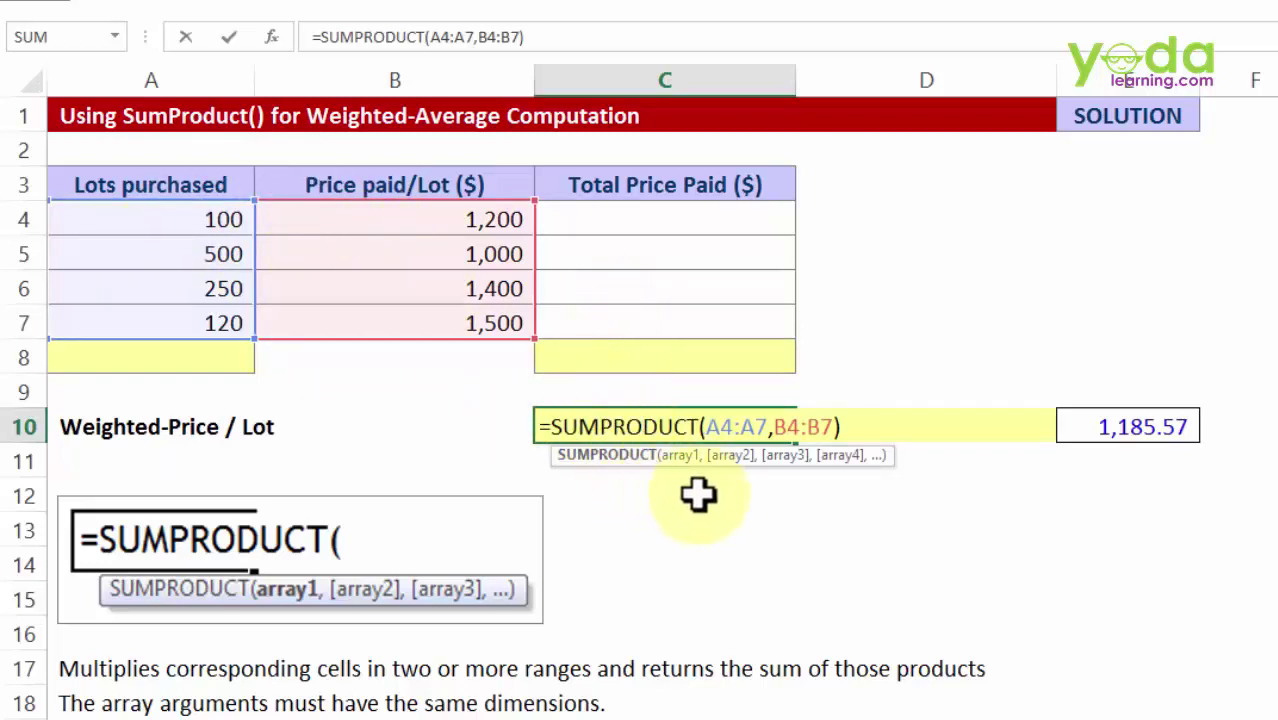
{"action": "left_click", "coordinate": [858, 426]}
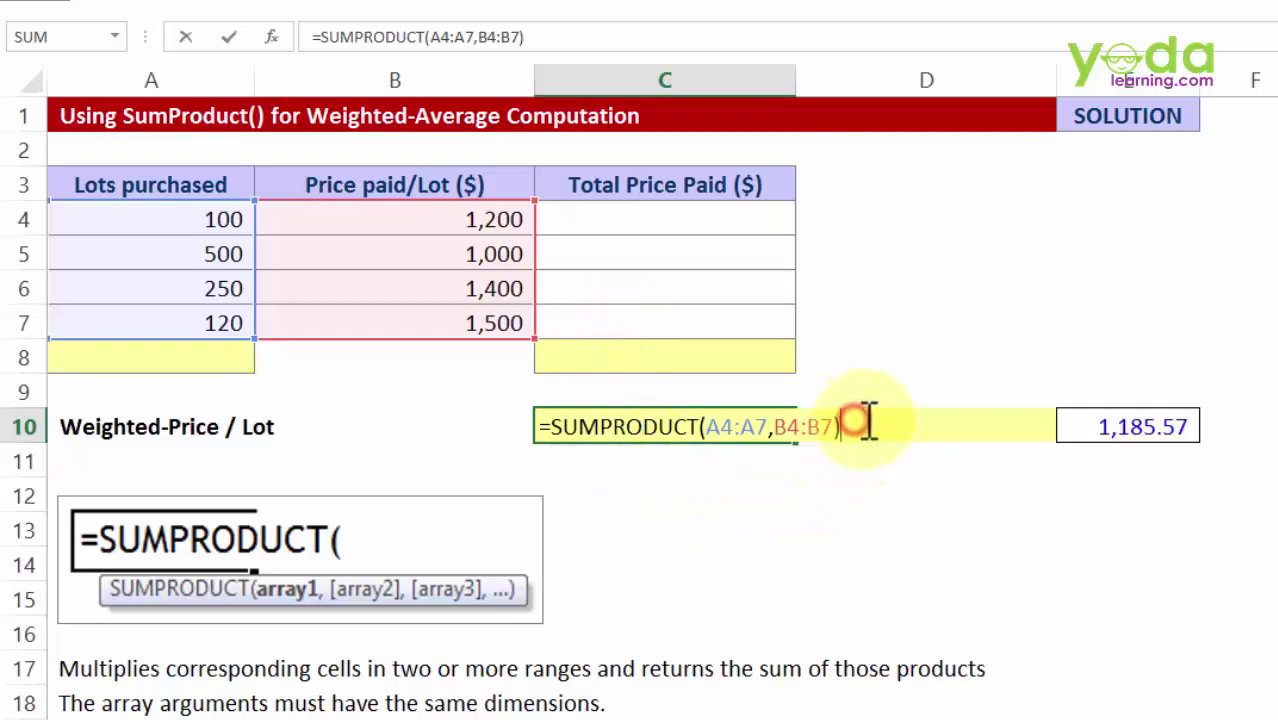
{"action": "type", "text": "/sum"}
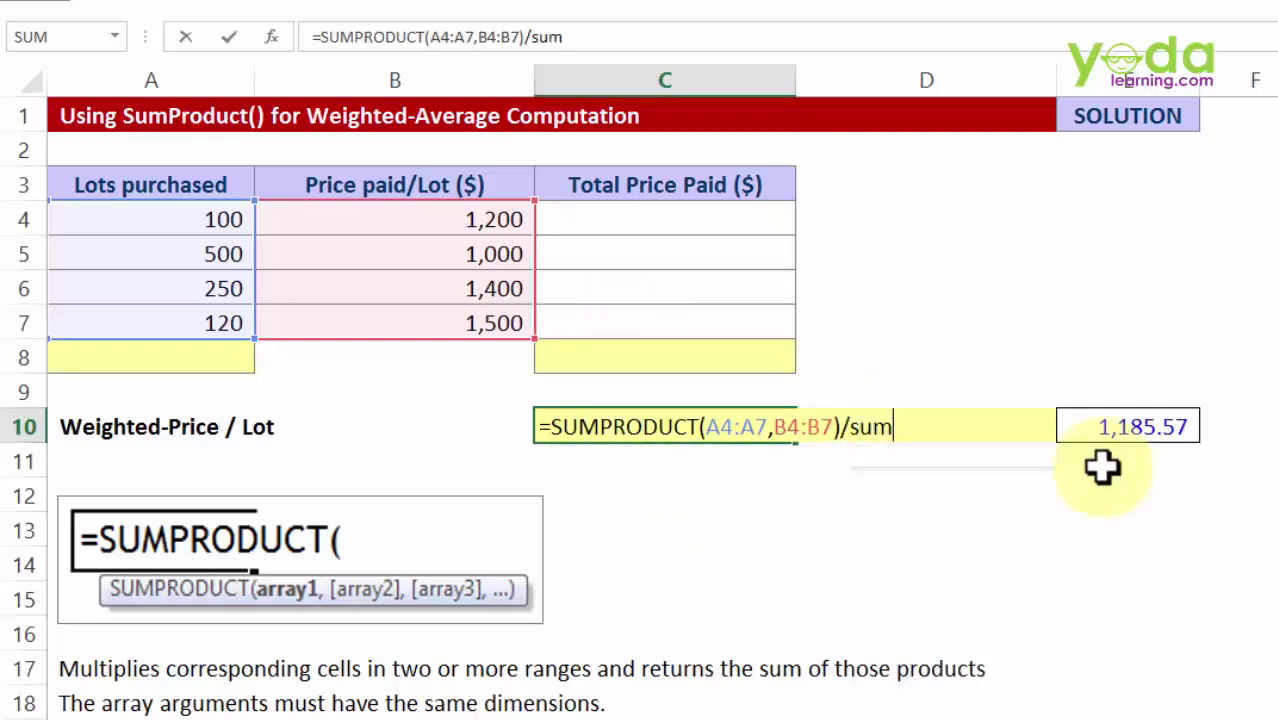
{"action": "key", "text": "Tab"}
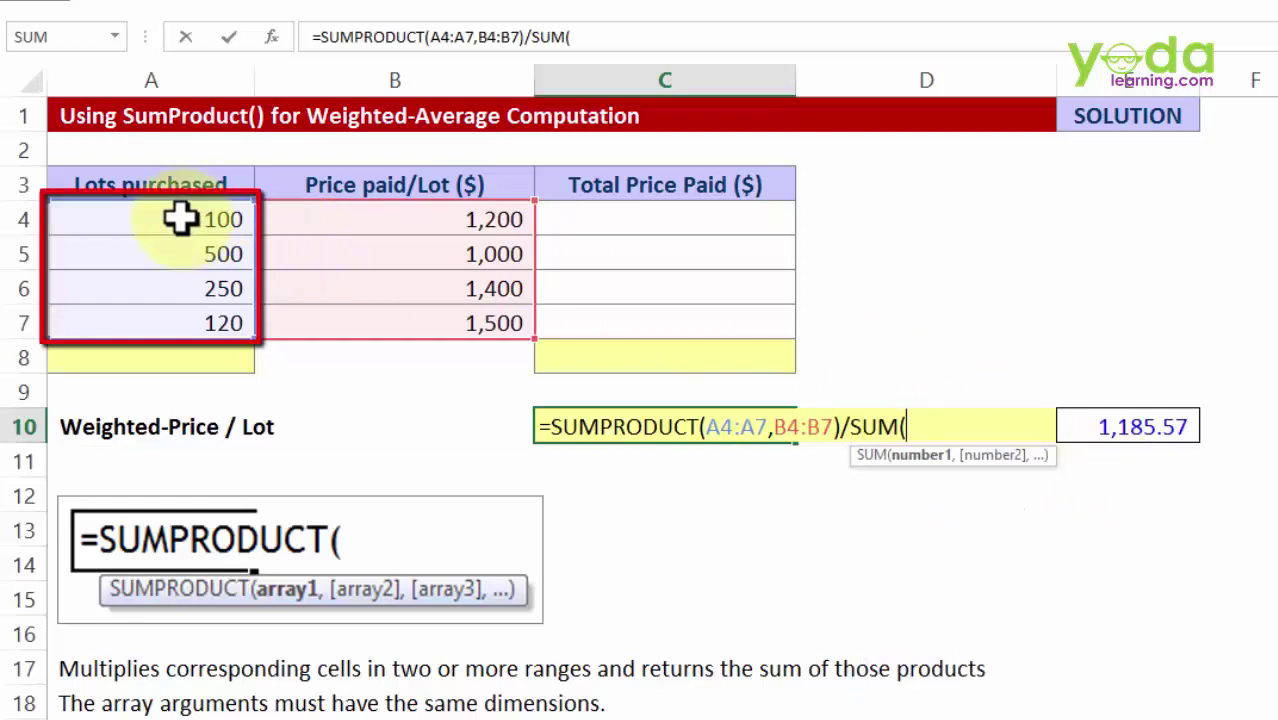
{"action": "left_click_drag", "start_coordinate": [180, 217], "coordinate": [183, 308]}
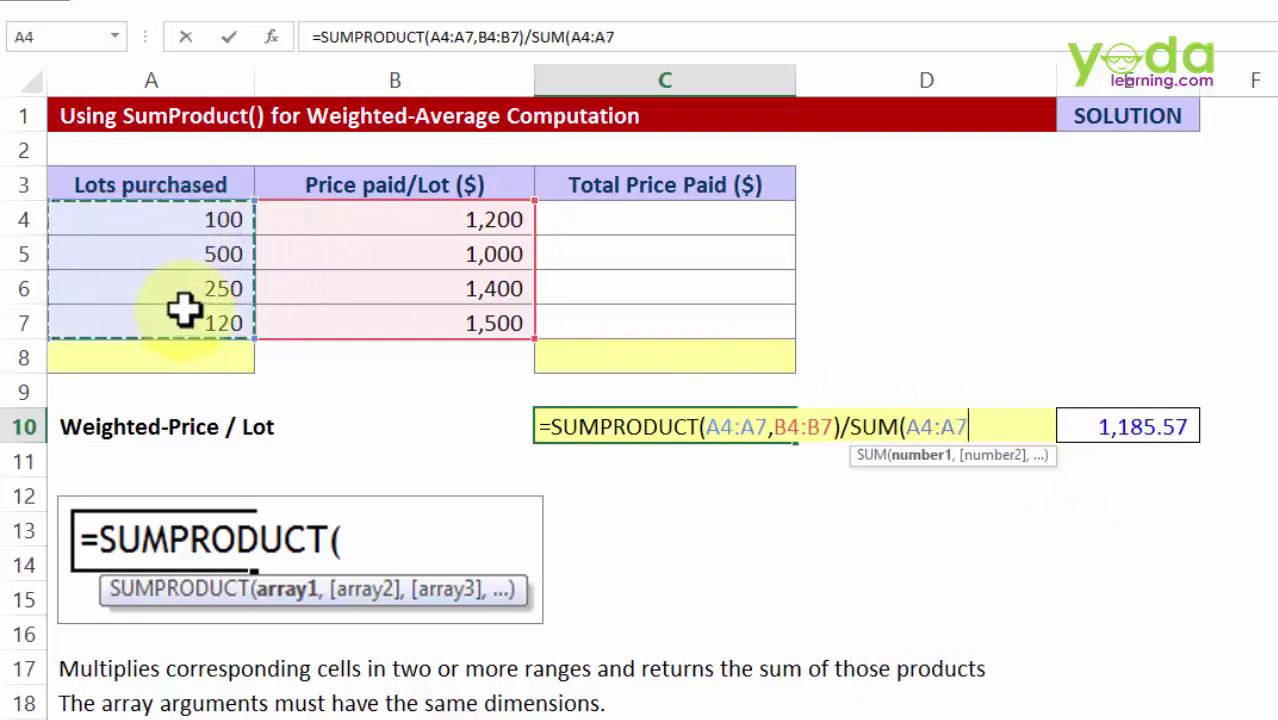
{"action": "key", "text": "Return"}
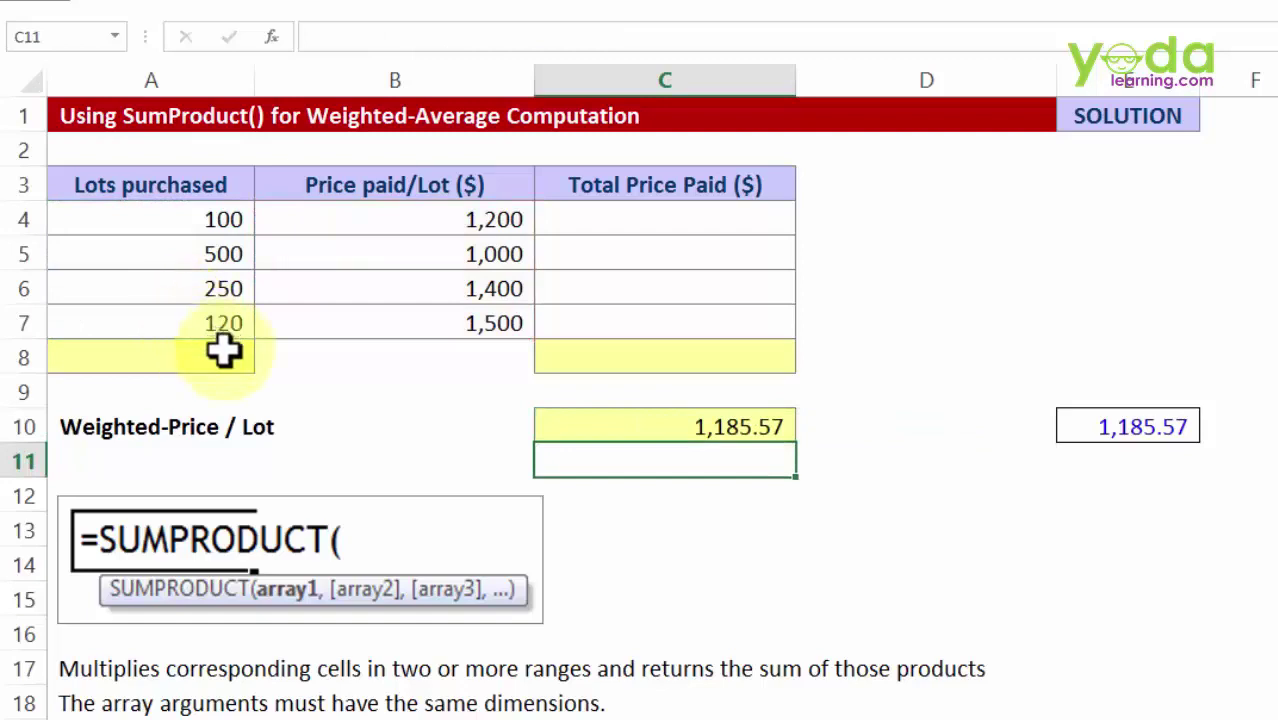
Open the Weighted-Price / Lot formula in C10 to examine its cell ranges
{"action": "left_click", "coordinate": [200, 355]}
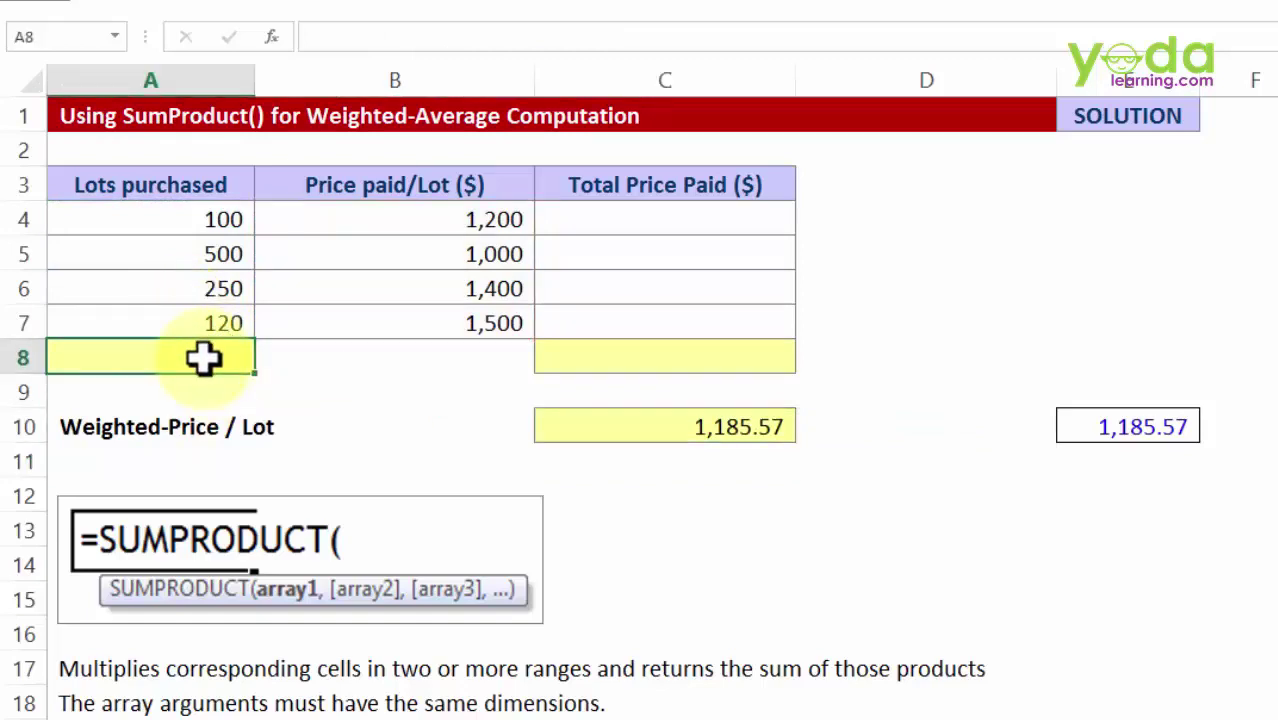
{"action": "double_click", "coordinate": [628, 424]}
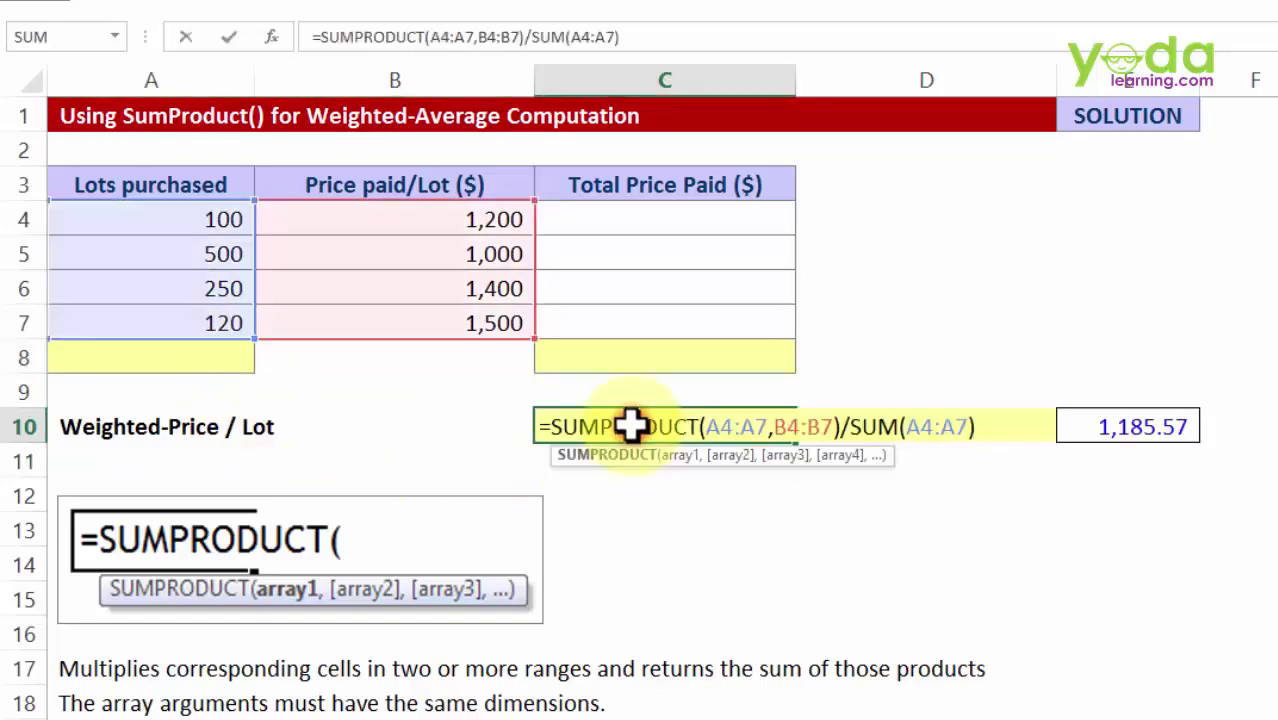